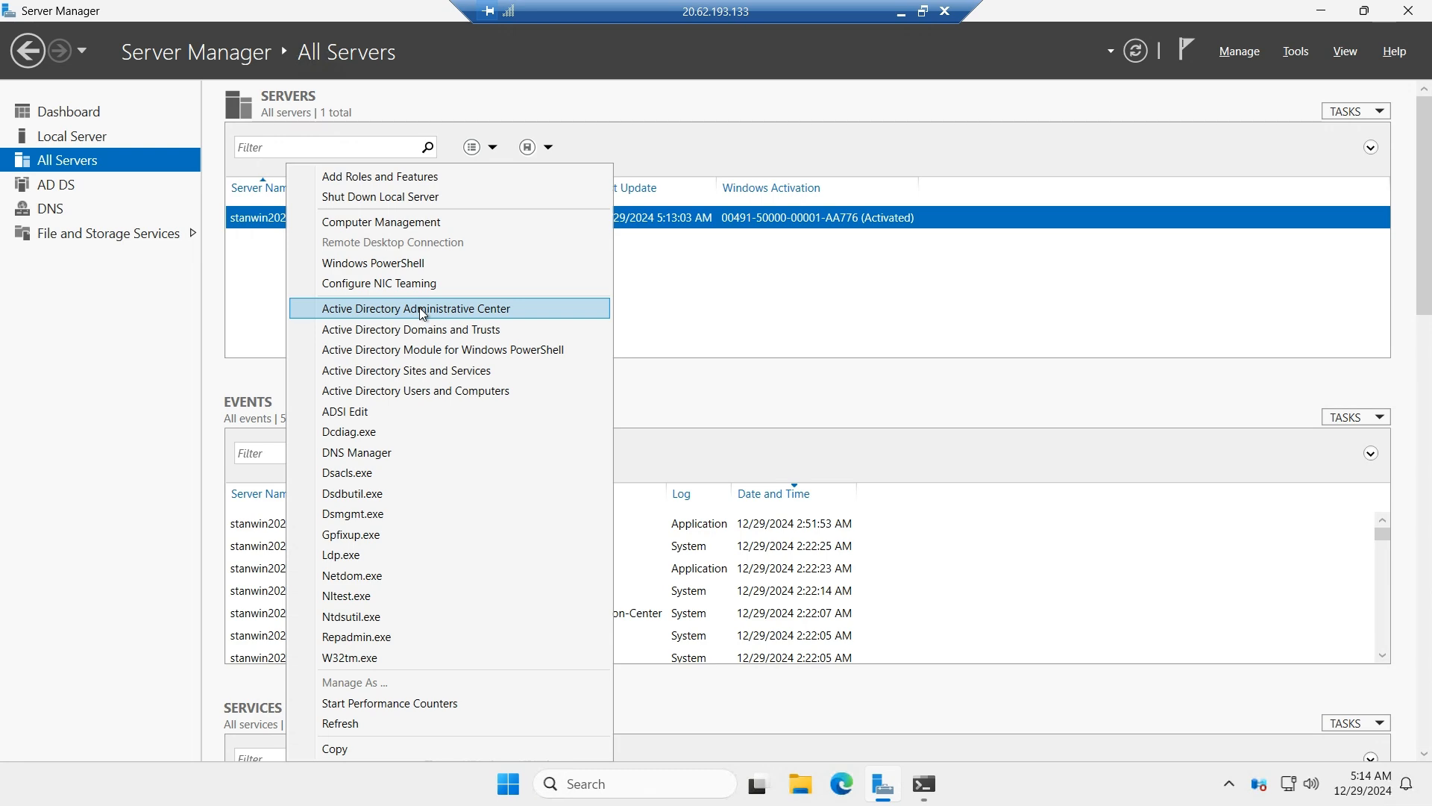
# Open Active Directory Administrative Center and display the contents of the SKILLUPWITHSTAN (local) domain.
pyautogui.click(421, 308)
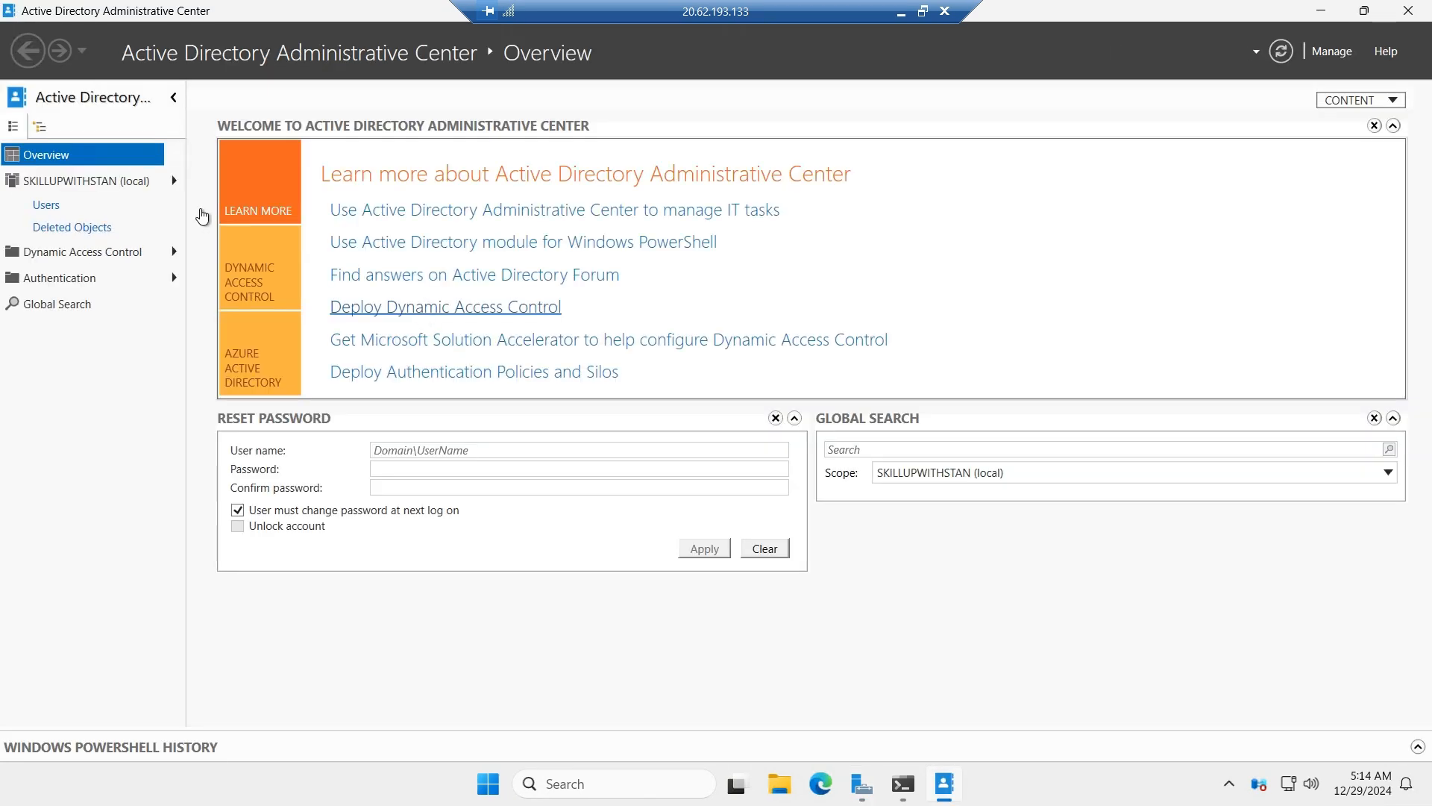
pyautogui.click(136, 184)
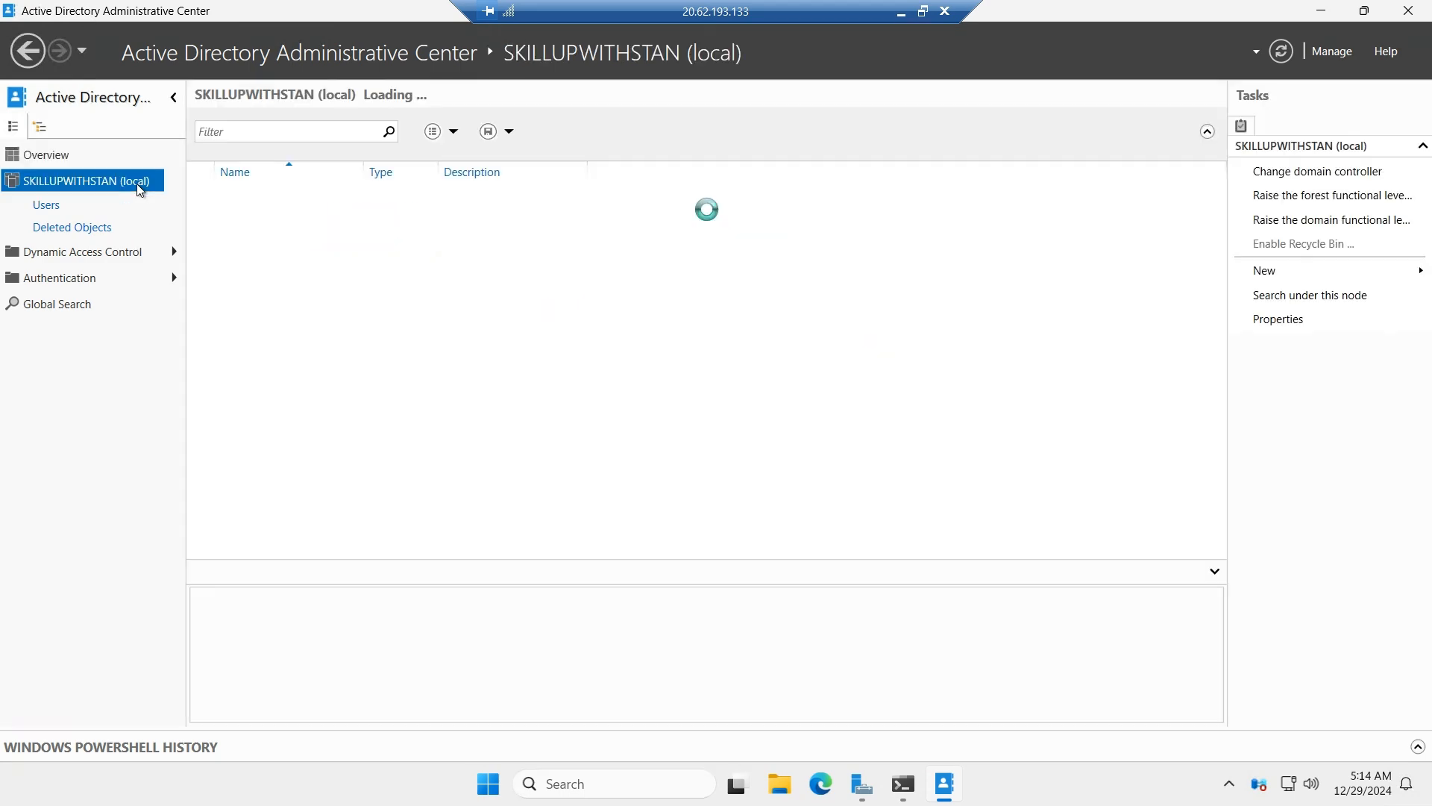
pyautogui.press('ctrl+alt+Break')
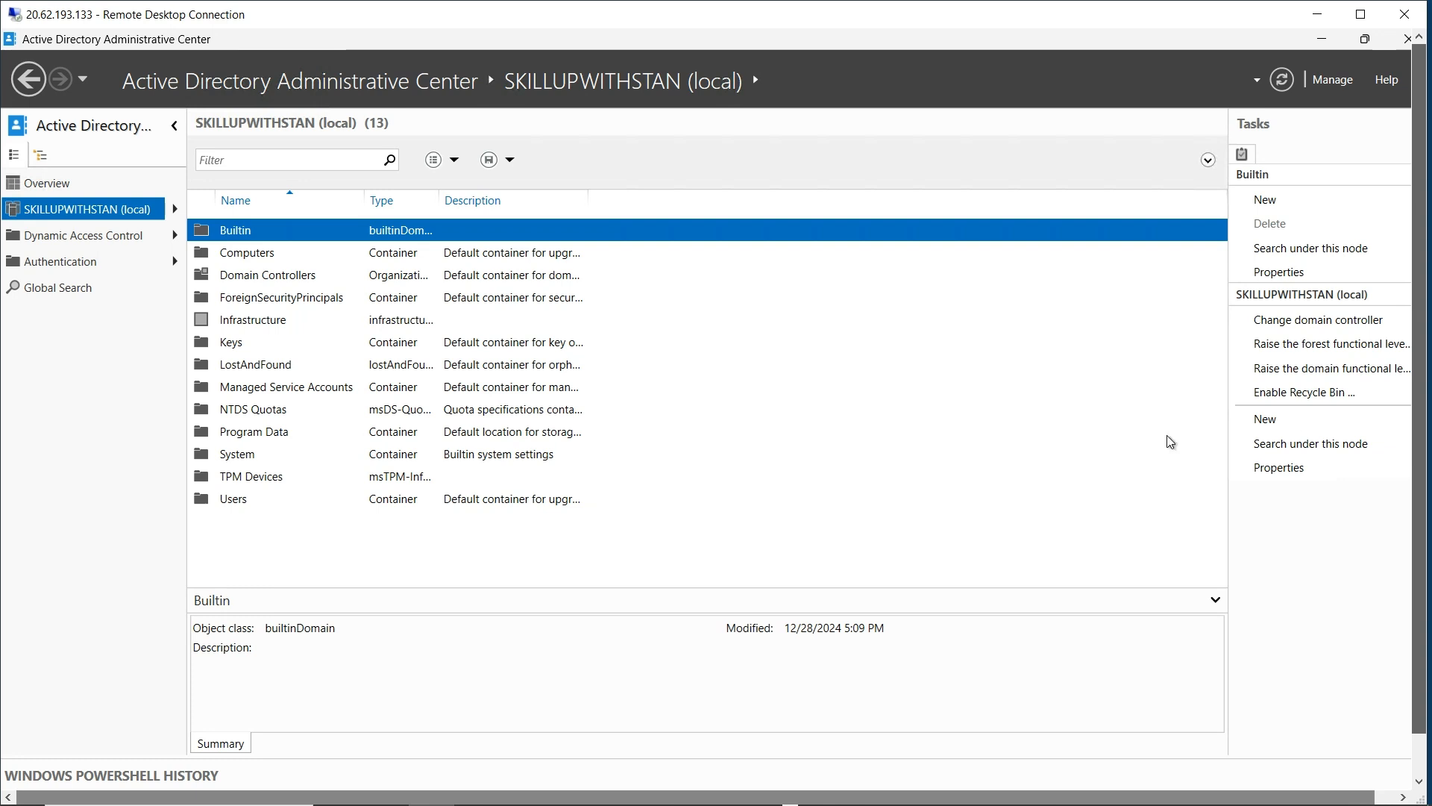
# Enable the Recycle Bin for the SKILLUPWITHSTAN domain and select the Deleted Objects container.
pyautogui.click(1308, 391)
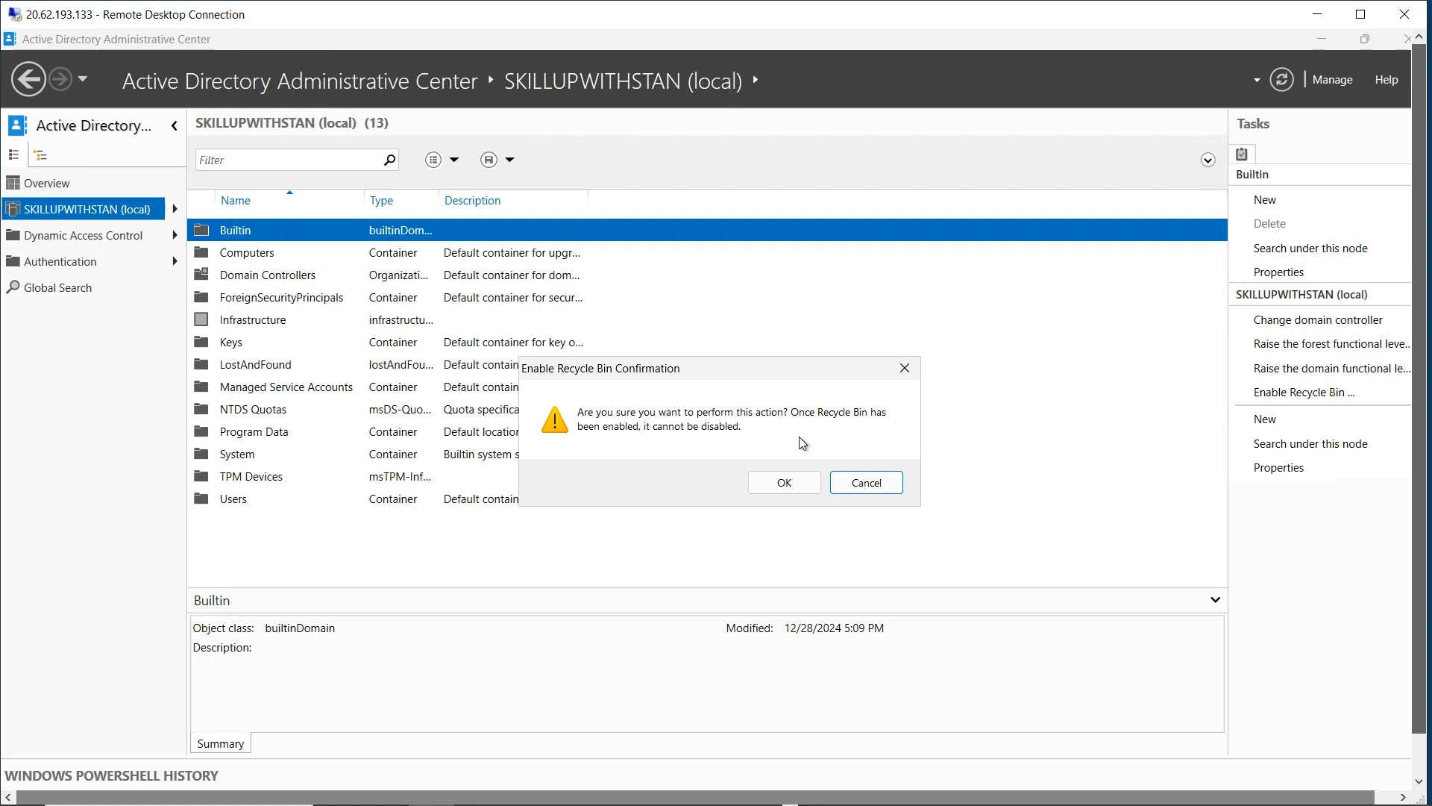
pyautogui.click(784, 482)
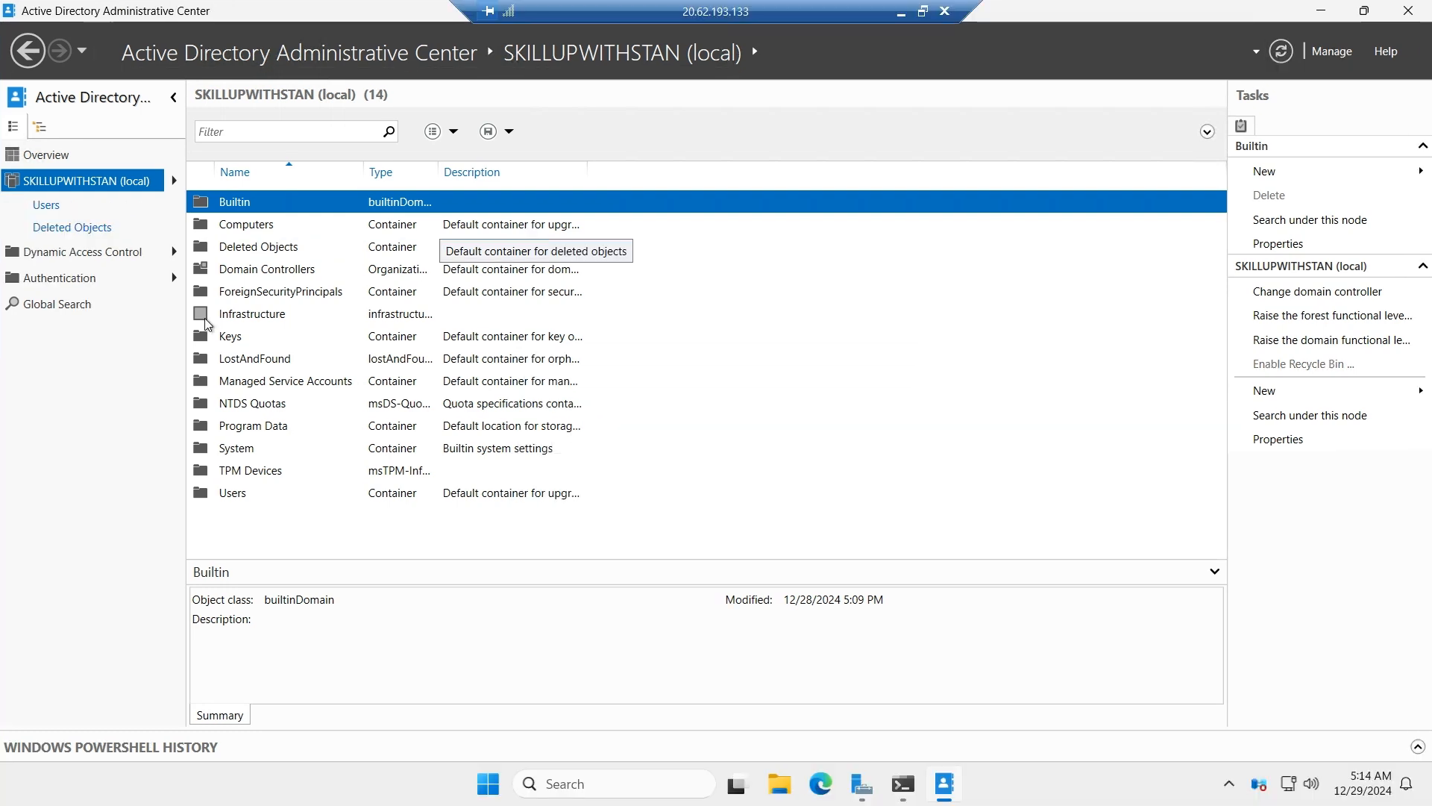
pyautogui.click(251, 252)
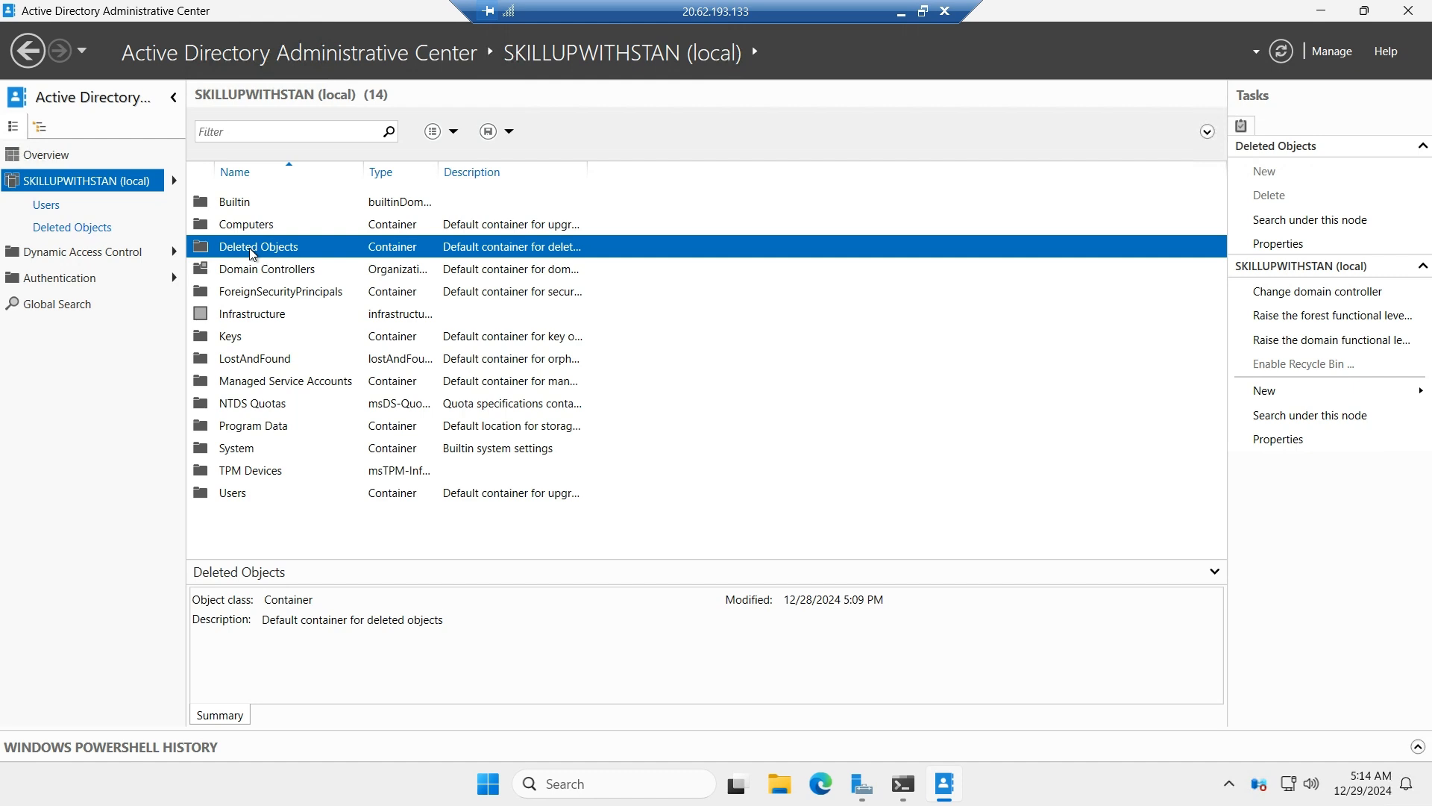
# Switch to Command Prompt and create the user testuser1 using net user with /add and the account password, answering Y to continue.
pyautogui.moveTo(910, 795)
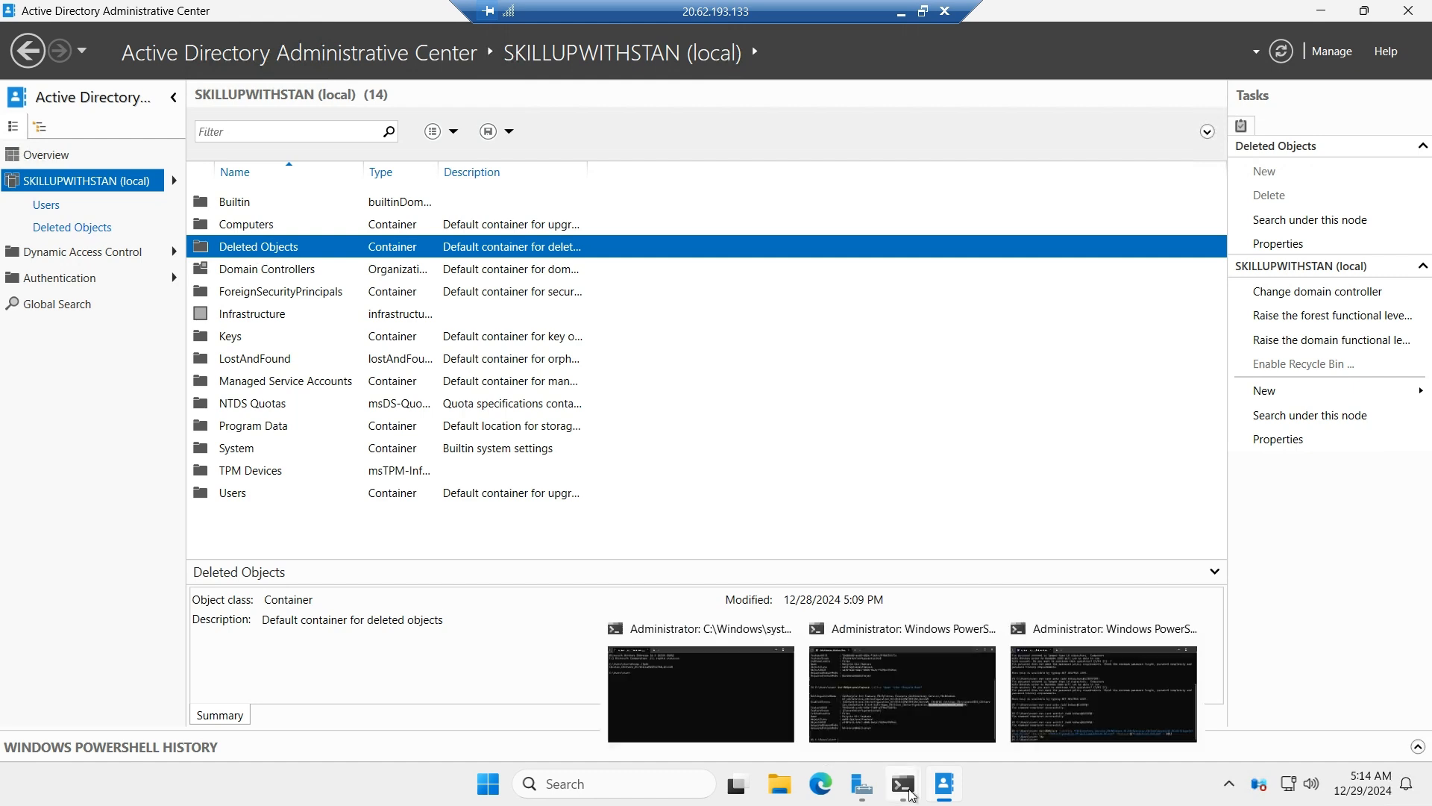
pyautogui.click(755, 692)
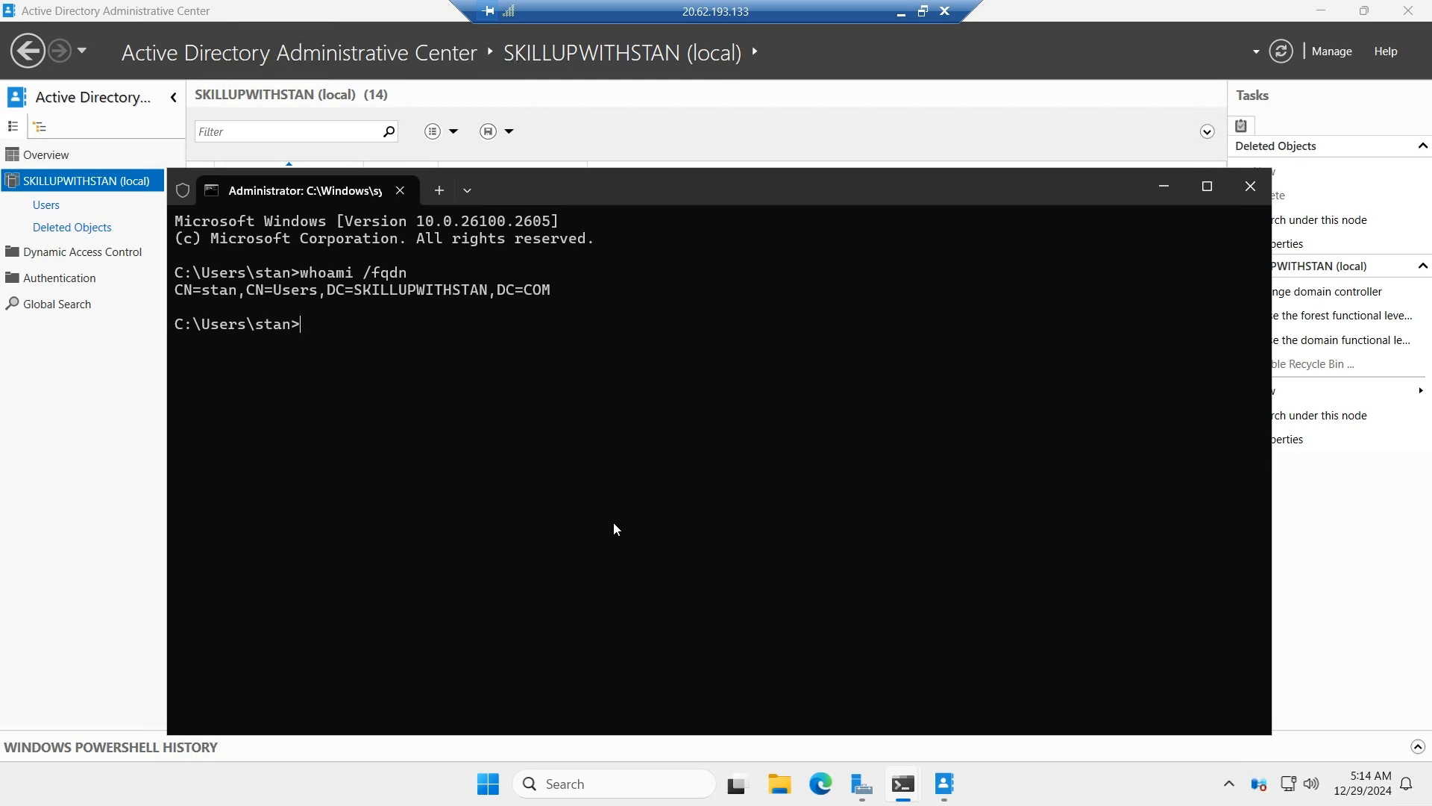
pyautogui.press('BackSpace')
pyautogui.press('BackSpace')
pyautogui.press('BackSpace')
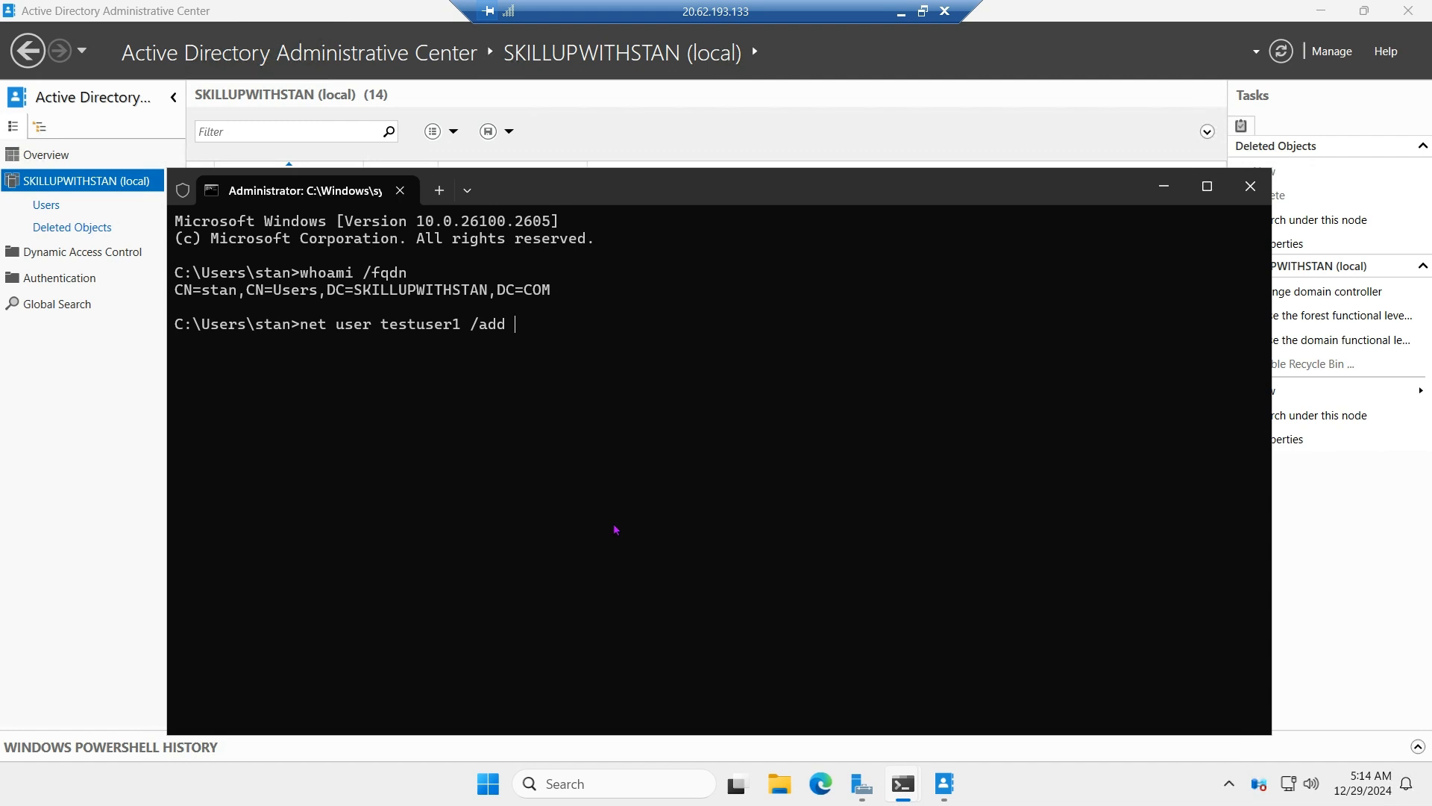
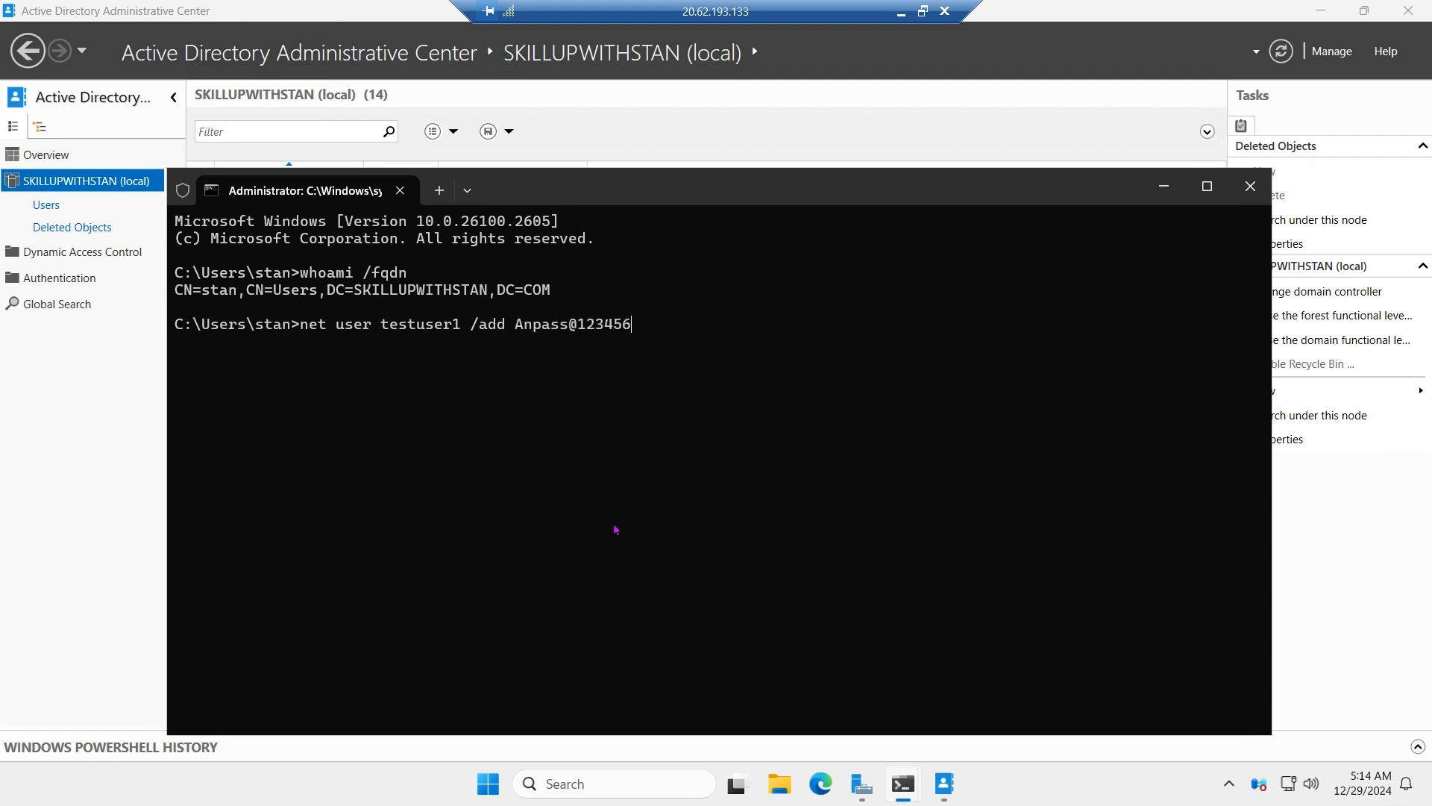
pyautogui.press('Return')
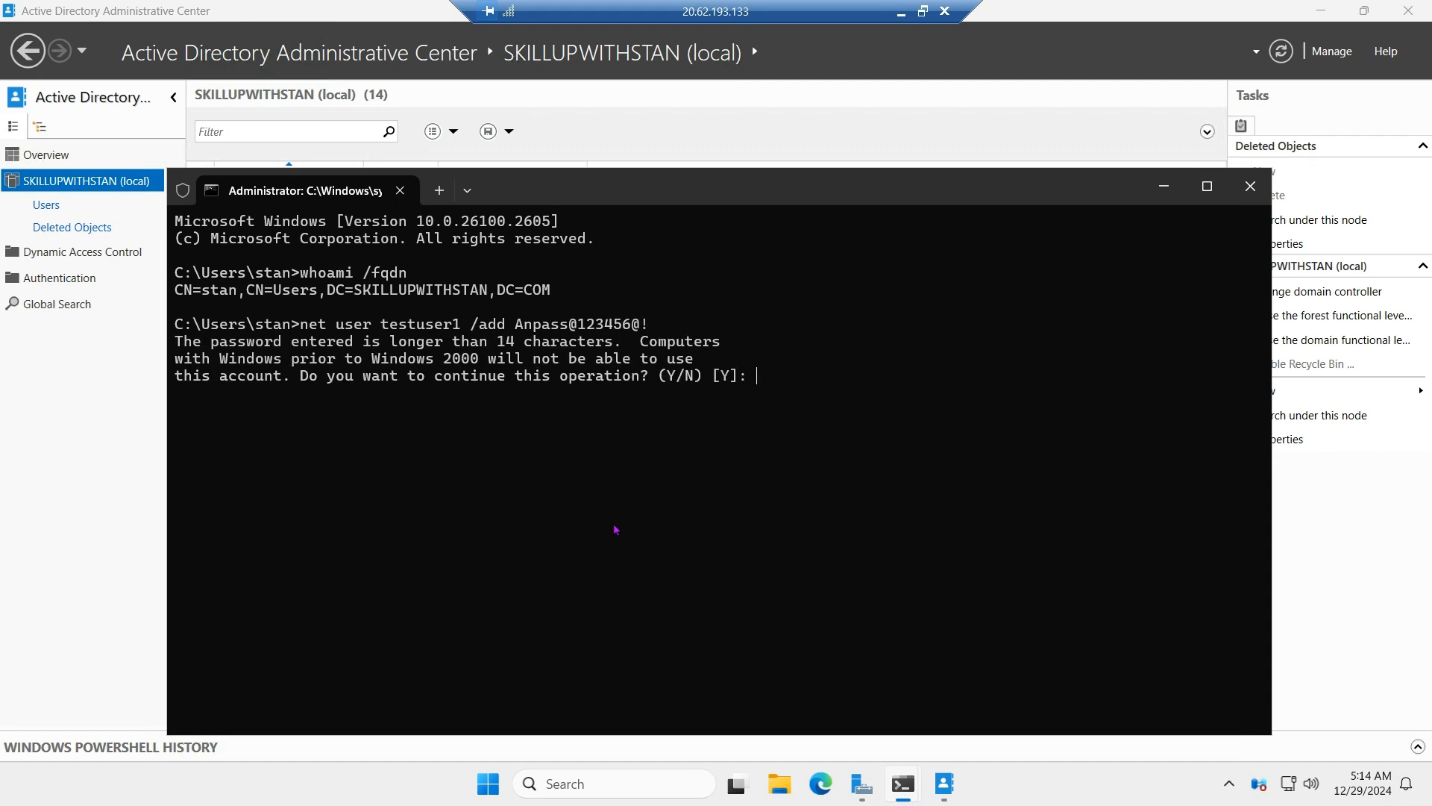
pyautogui.press('Return')
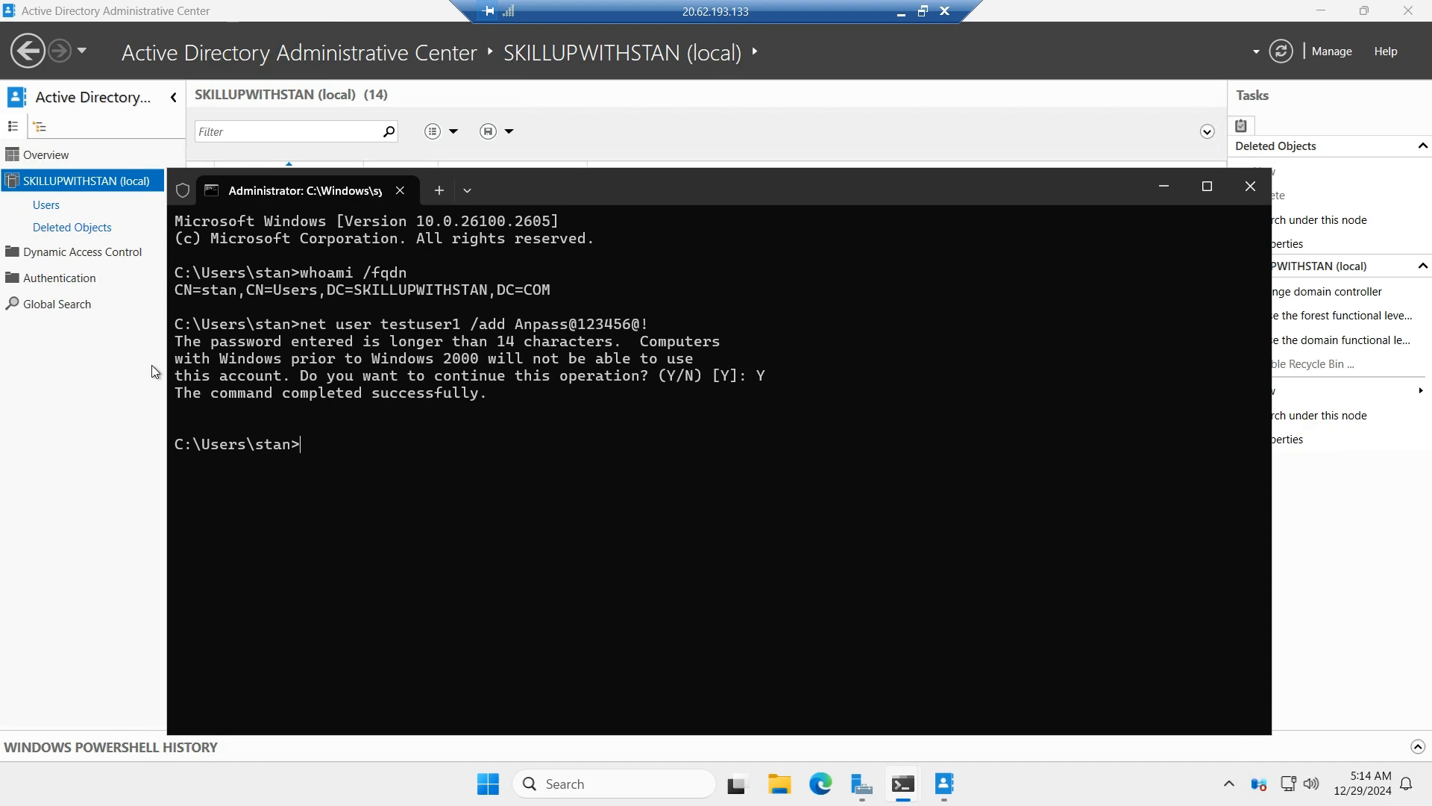
# In Active Directory Administrative Center, refresh the domain's Users container and delete the testuser1 account.
pyautogui.click(38, 205)
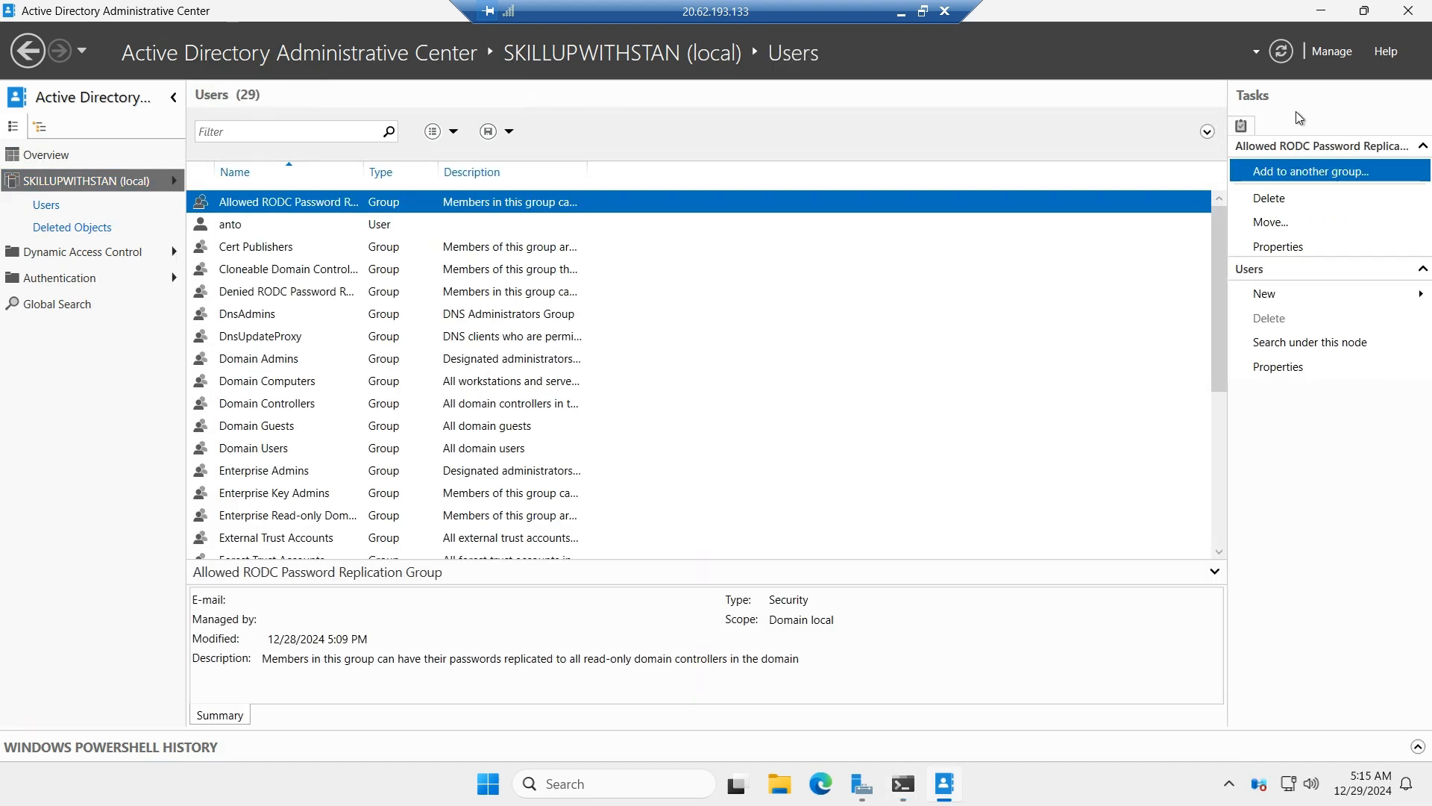
pyautogui.click(1283, 52)
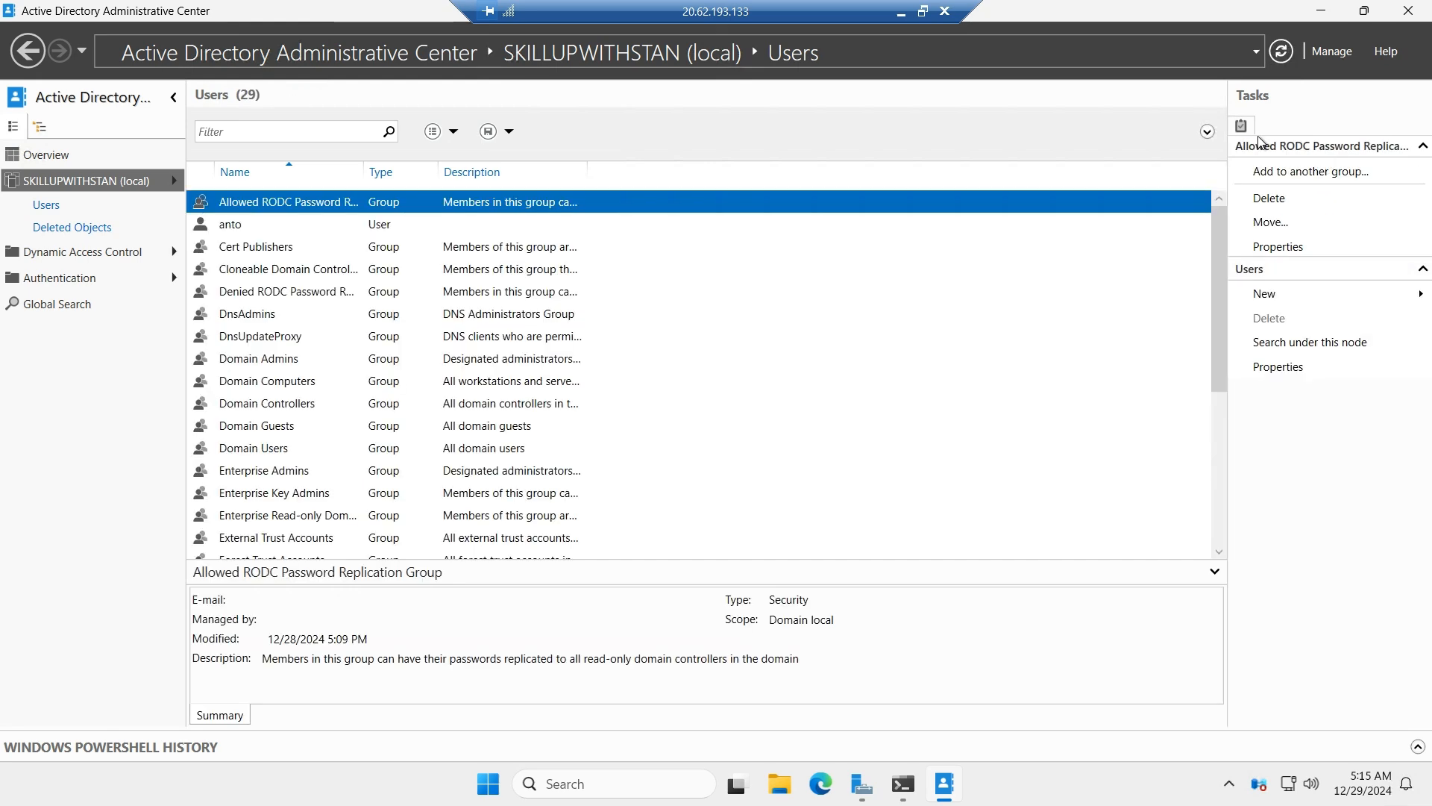
pyautogui.scroll(-1, 1214, 485)
pyautogui.scroll(-4, 1214, 485)
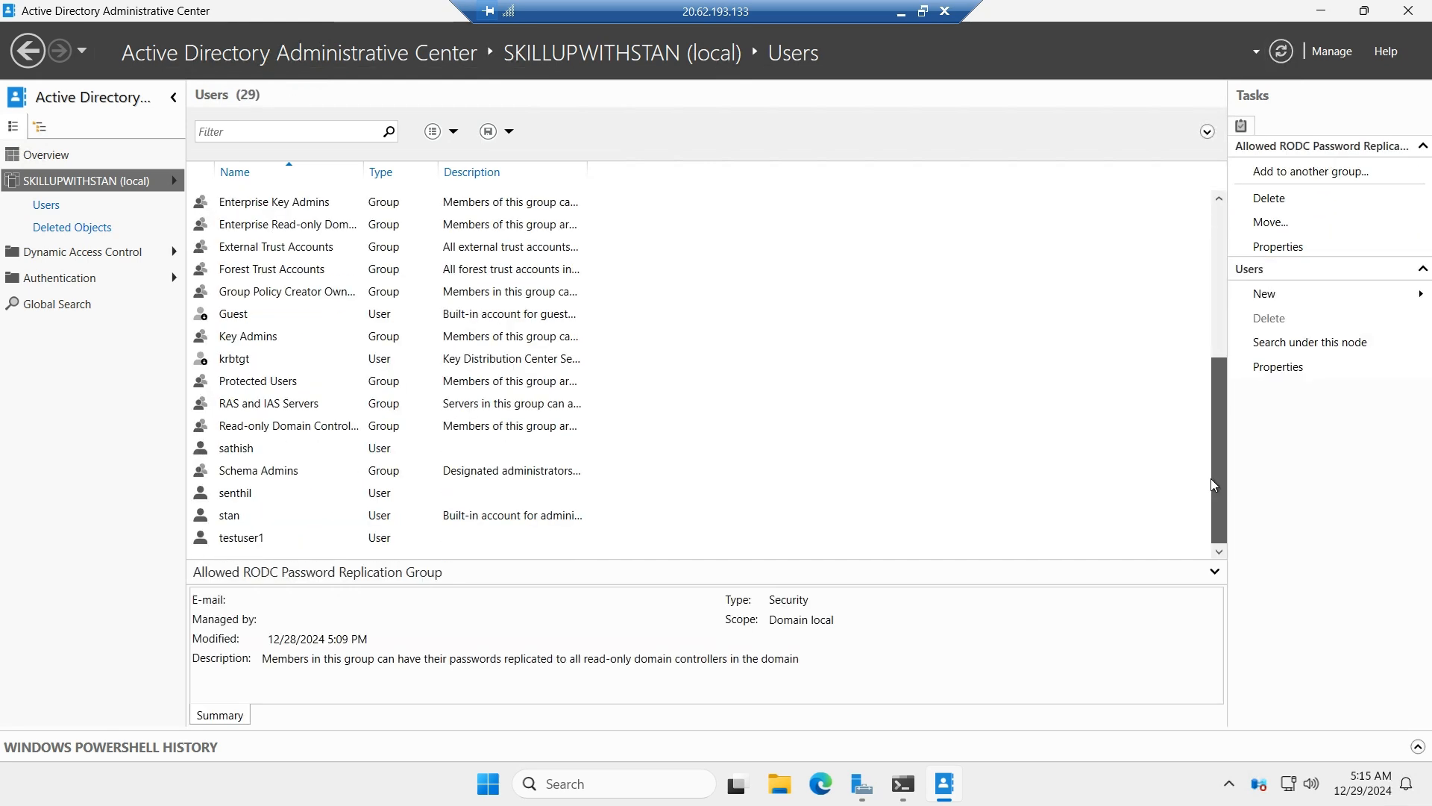
pyautogui.click(266, 544)
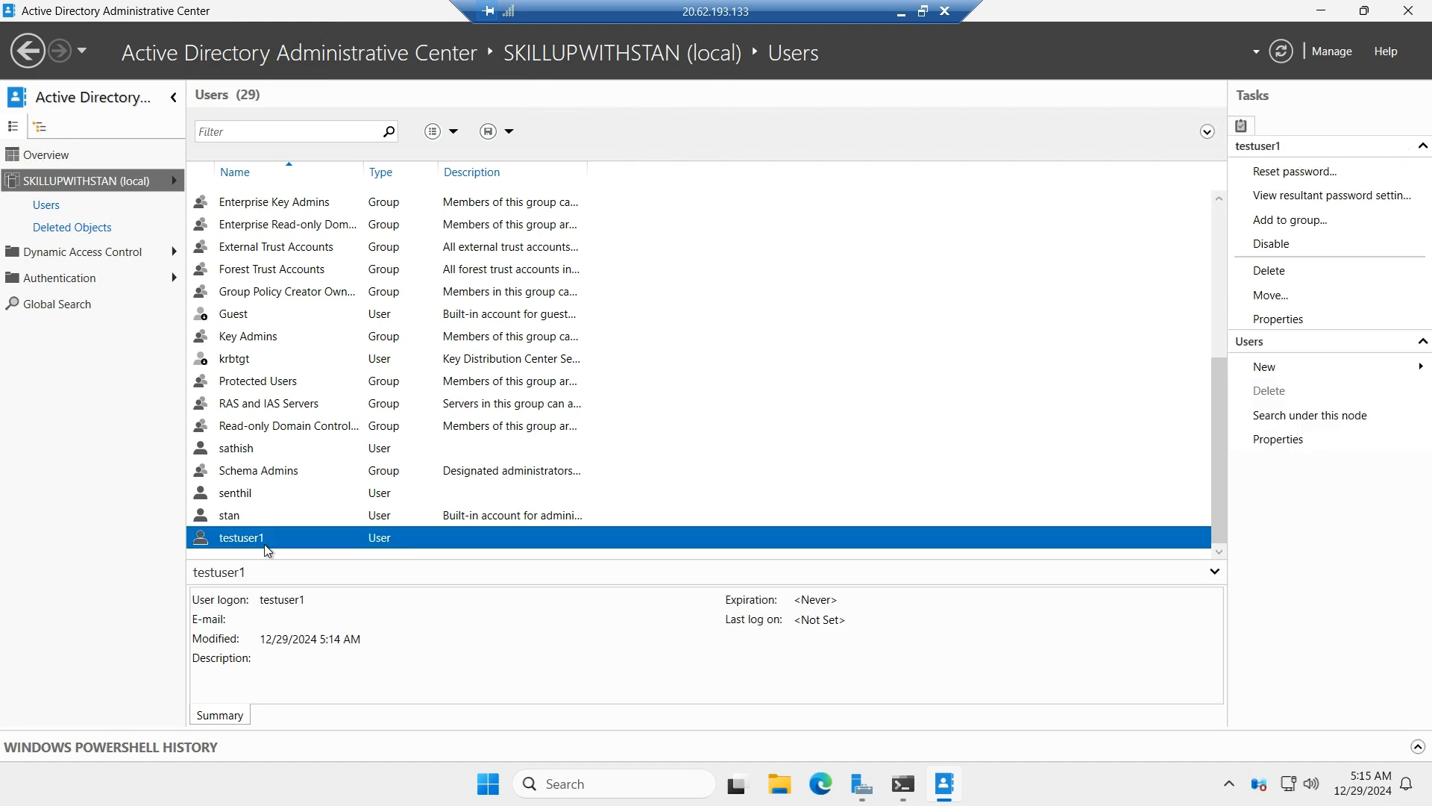
pyautogui.rightClick(266, 545)
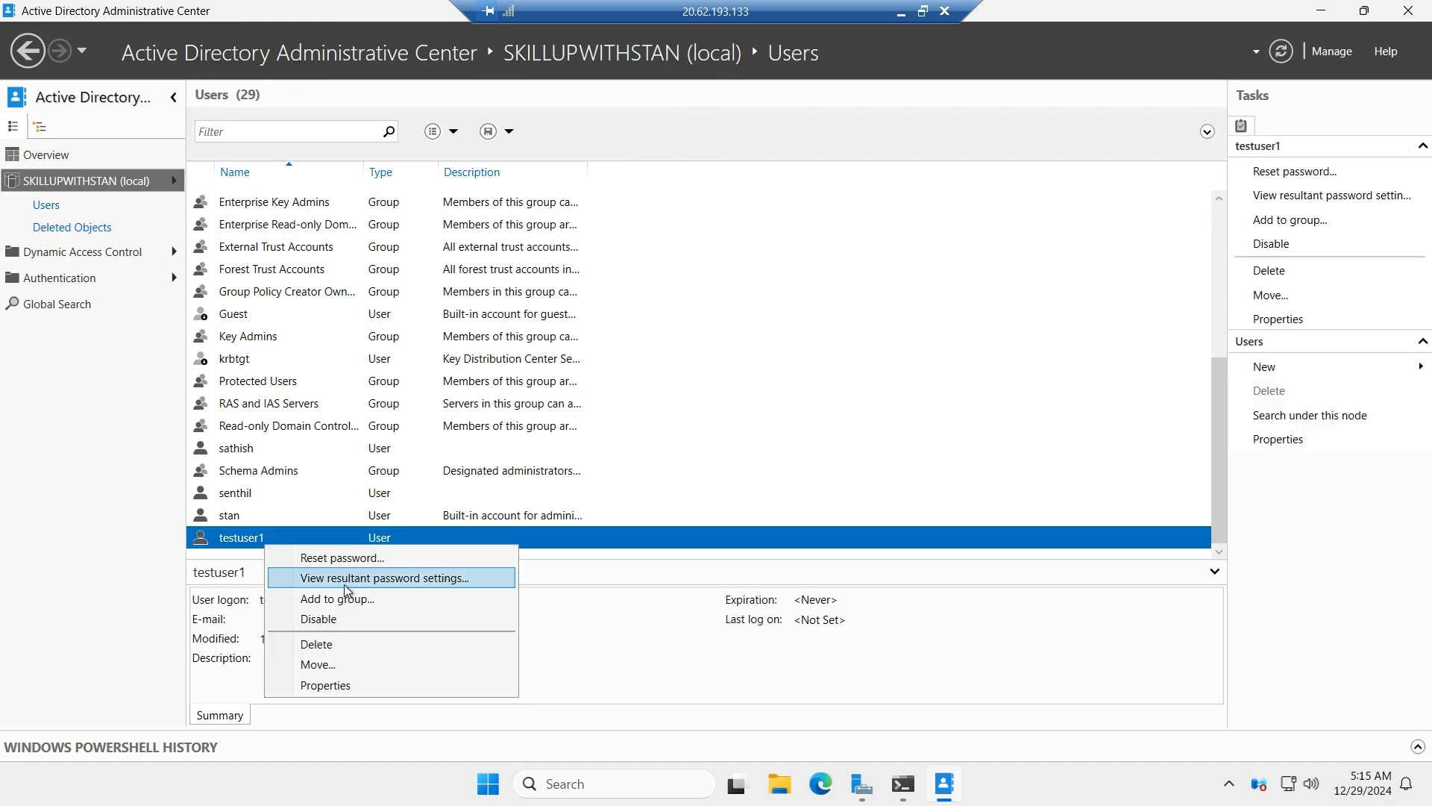
pyautogui.click(354, 647)
pyautogui.click(728, 450)
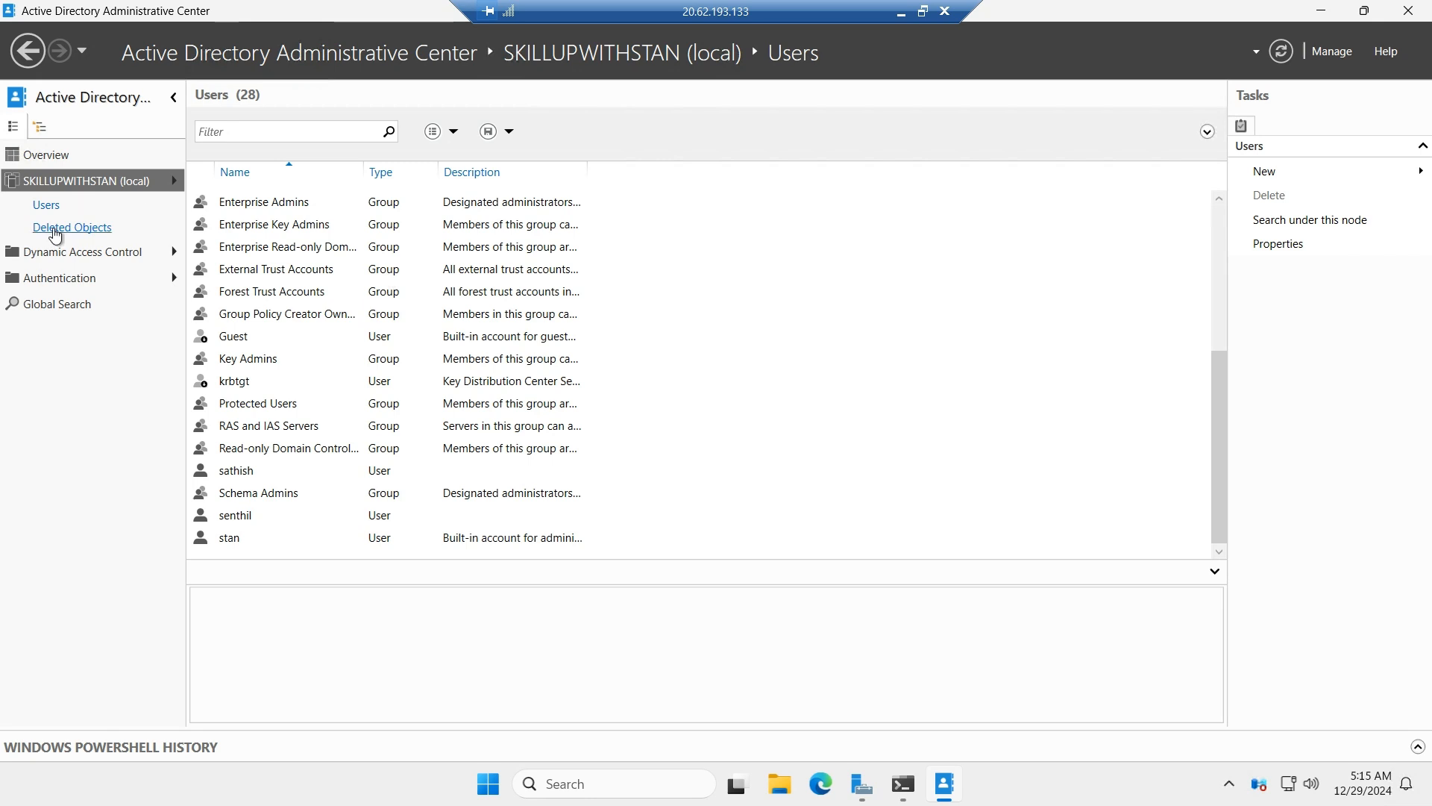
# Open the domain's Deleted Objects container and restore testuser1 to its original location.
pyautogui.click(65, 184)
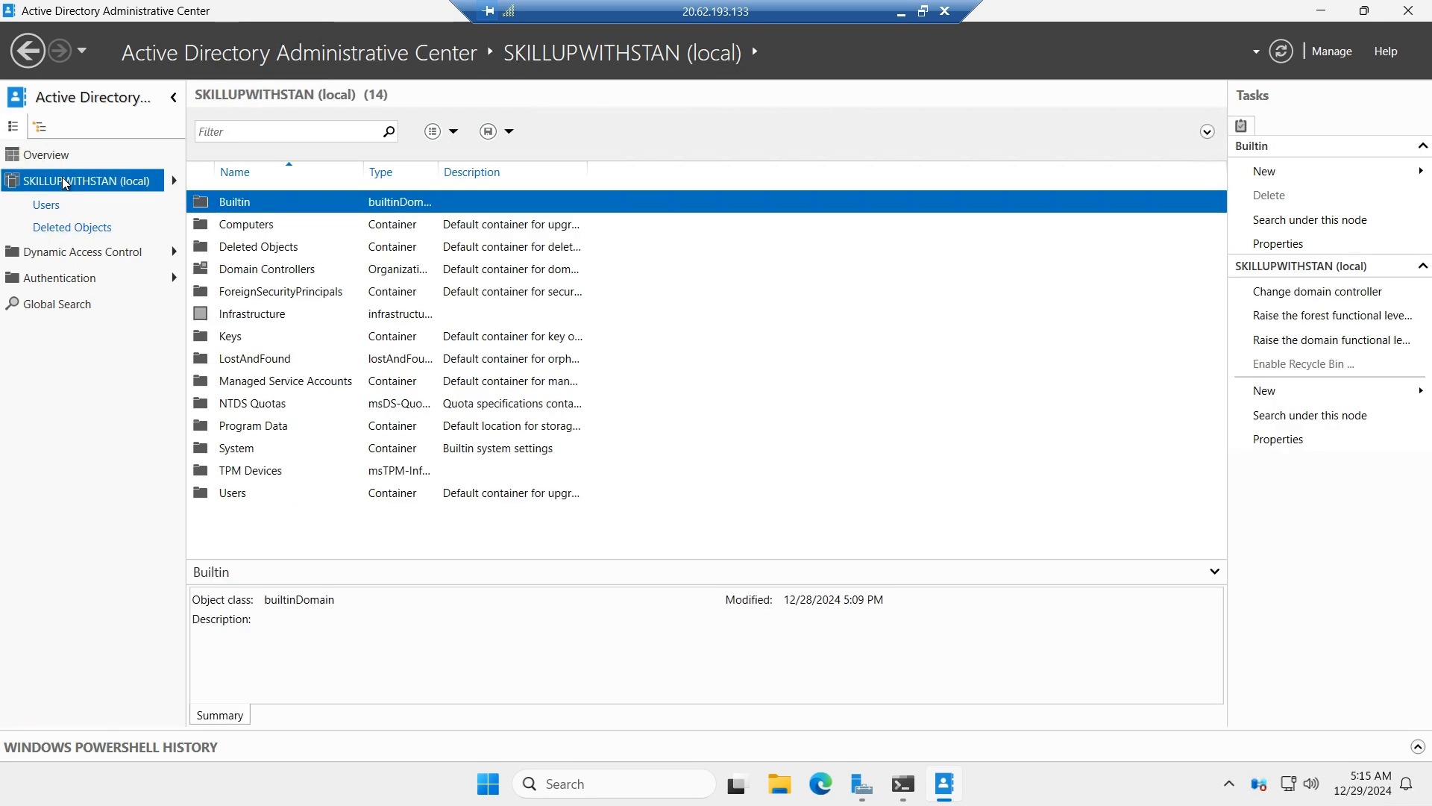
pyautogui.doubleClick(247, 250)
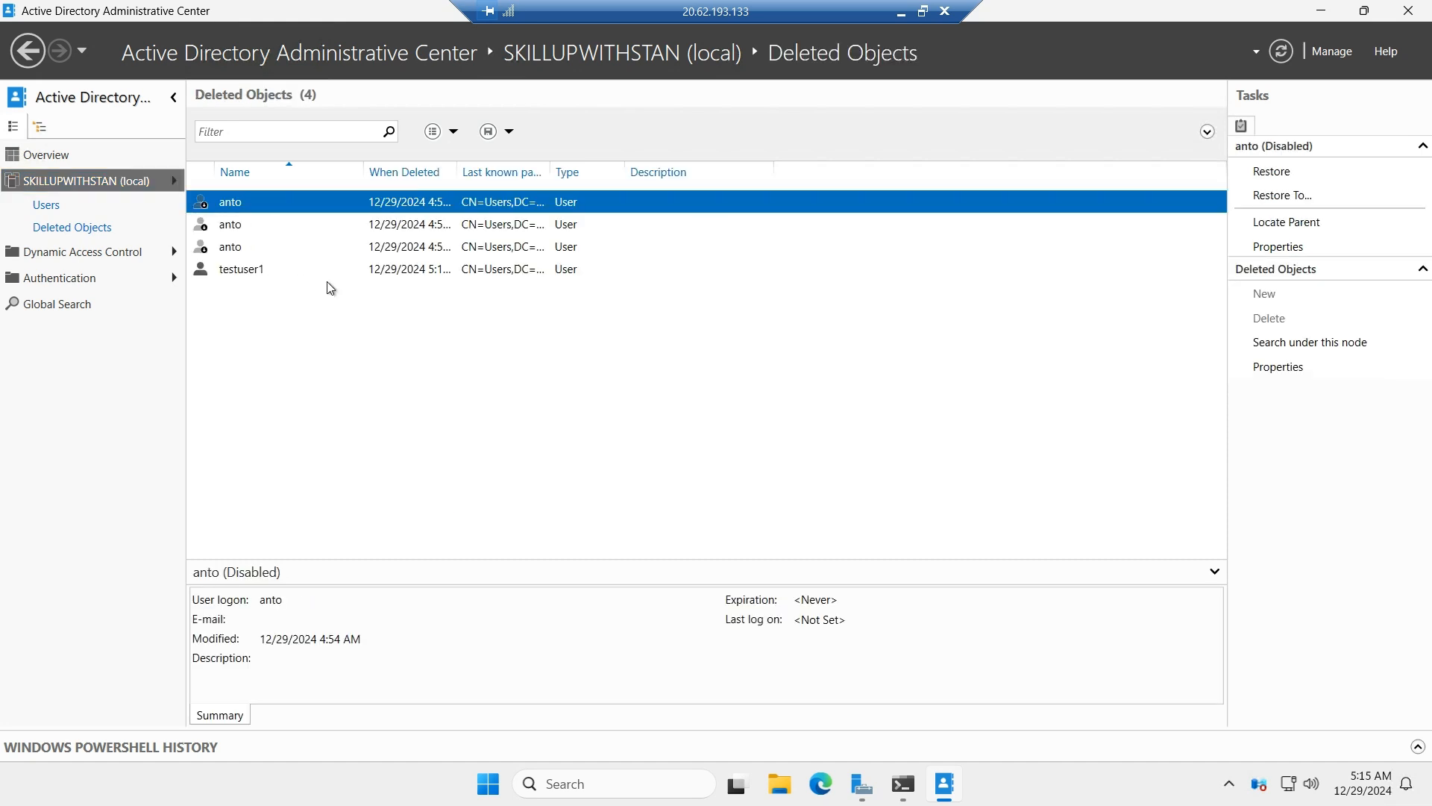
pyautogui.click(259, 276)
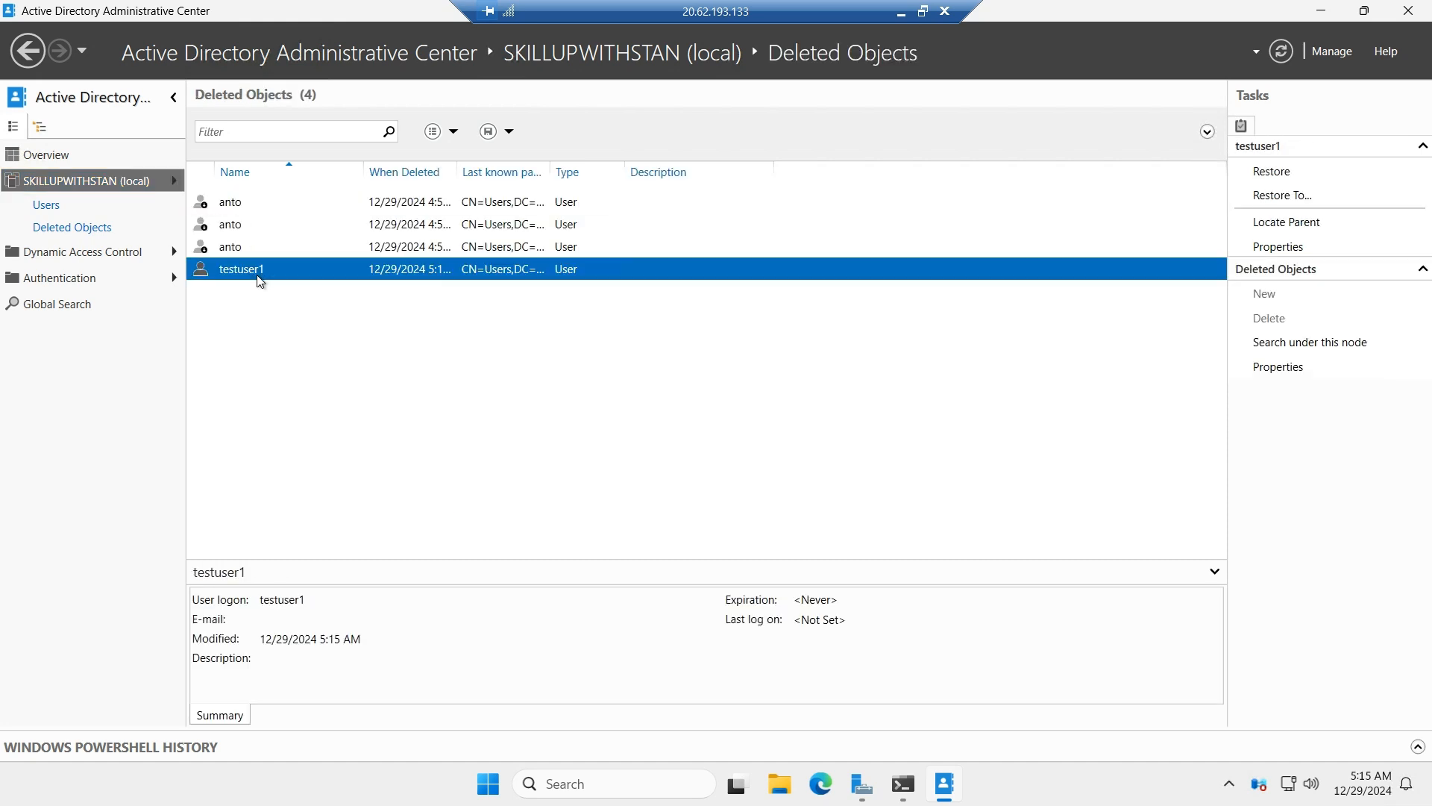
pyautogui.rightClick(259, 280)
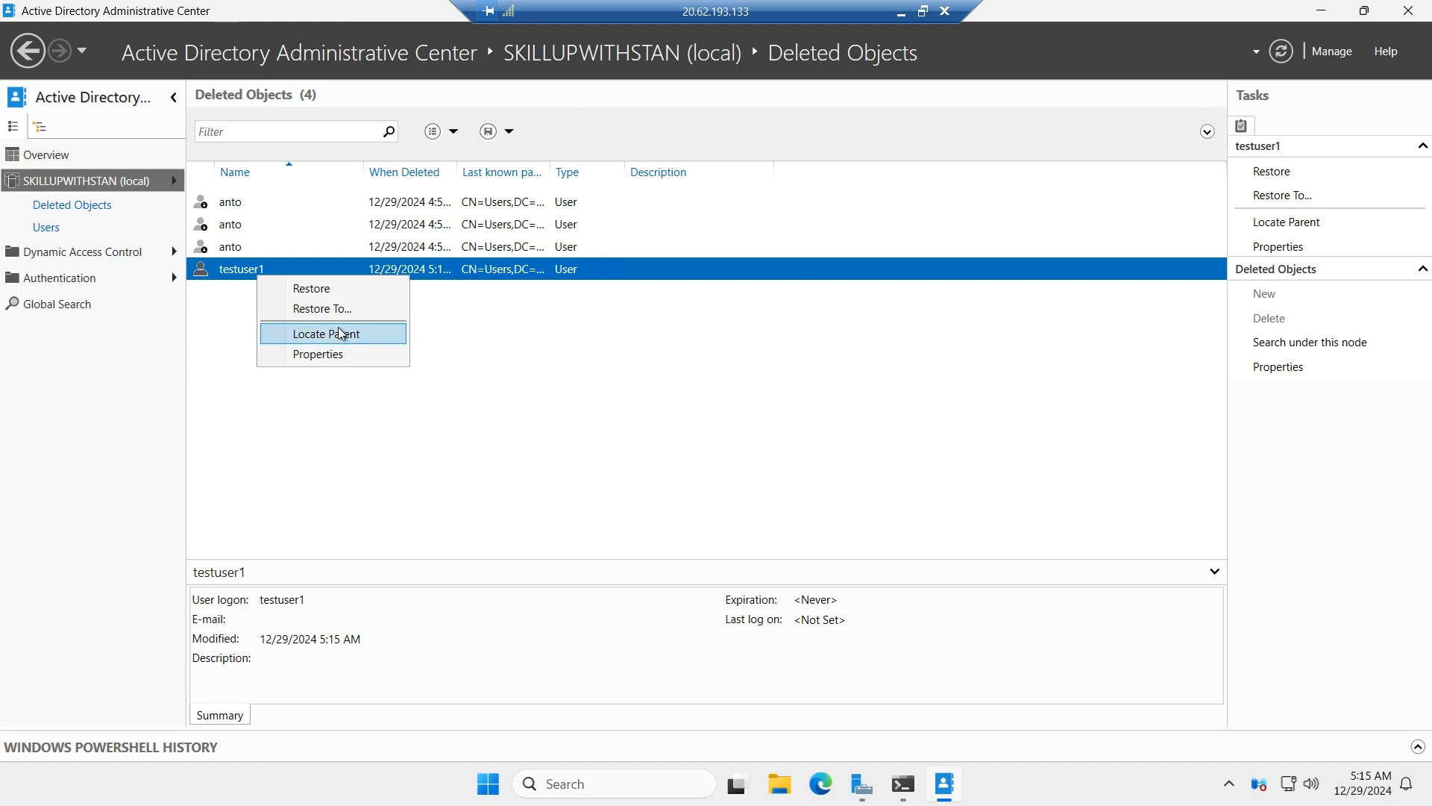
pyautogui.click(332, 290)
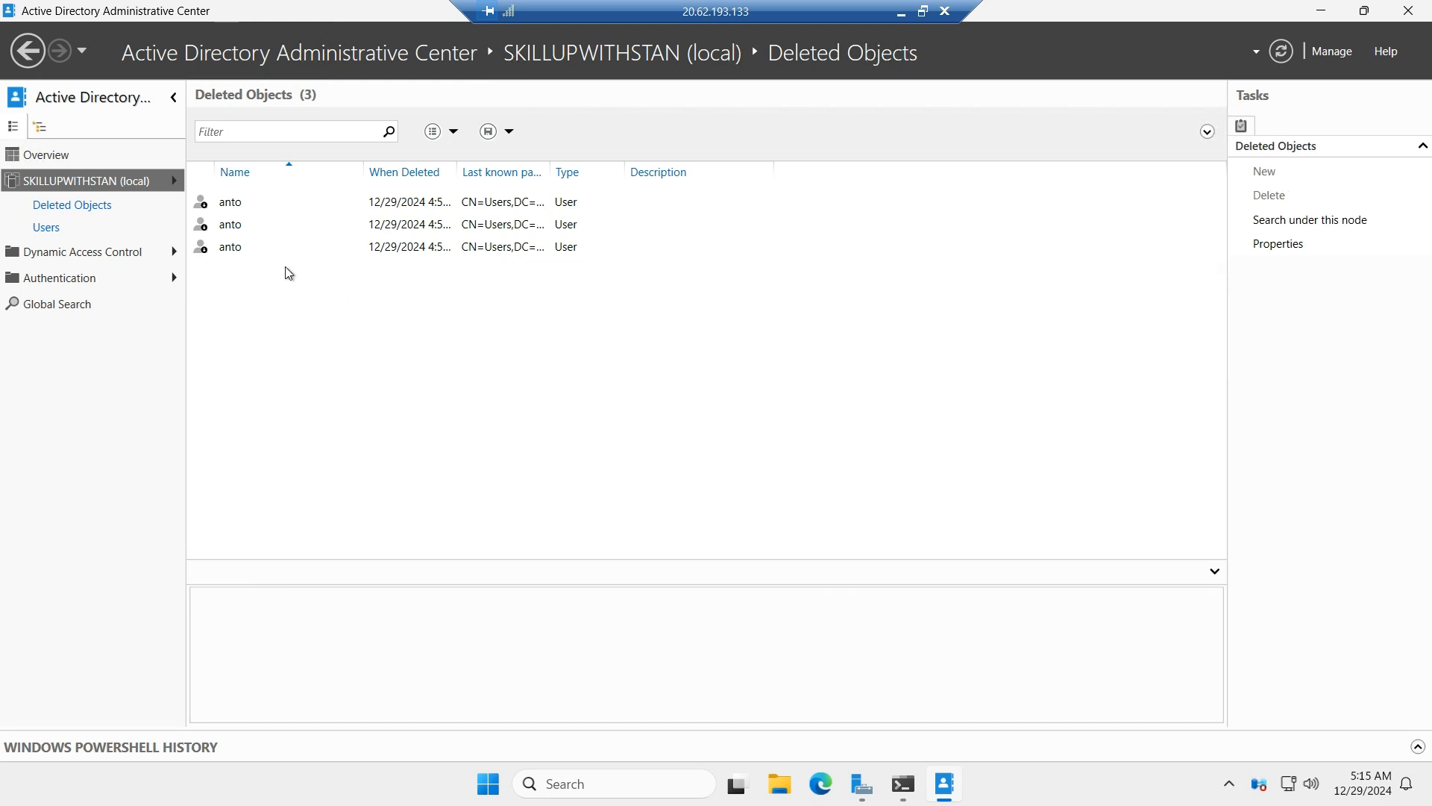
# Switch to PowerShell and review the ActiveDirectory module import and the Recycle Bin Feature's EnabledScopes and IsDisableable values from Get-ADOptionalFeature.
pyautogui.click(1317, 21)
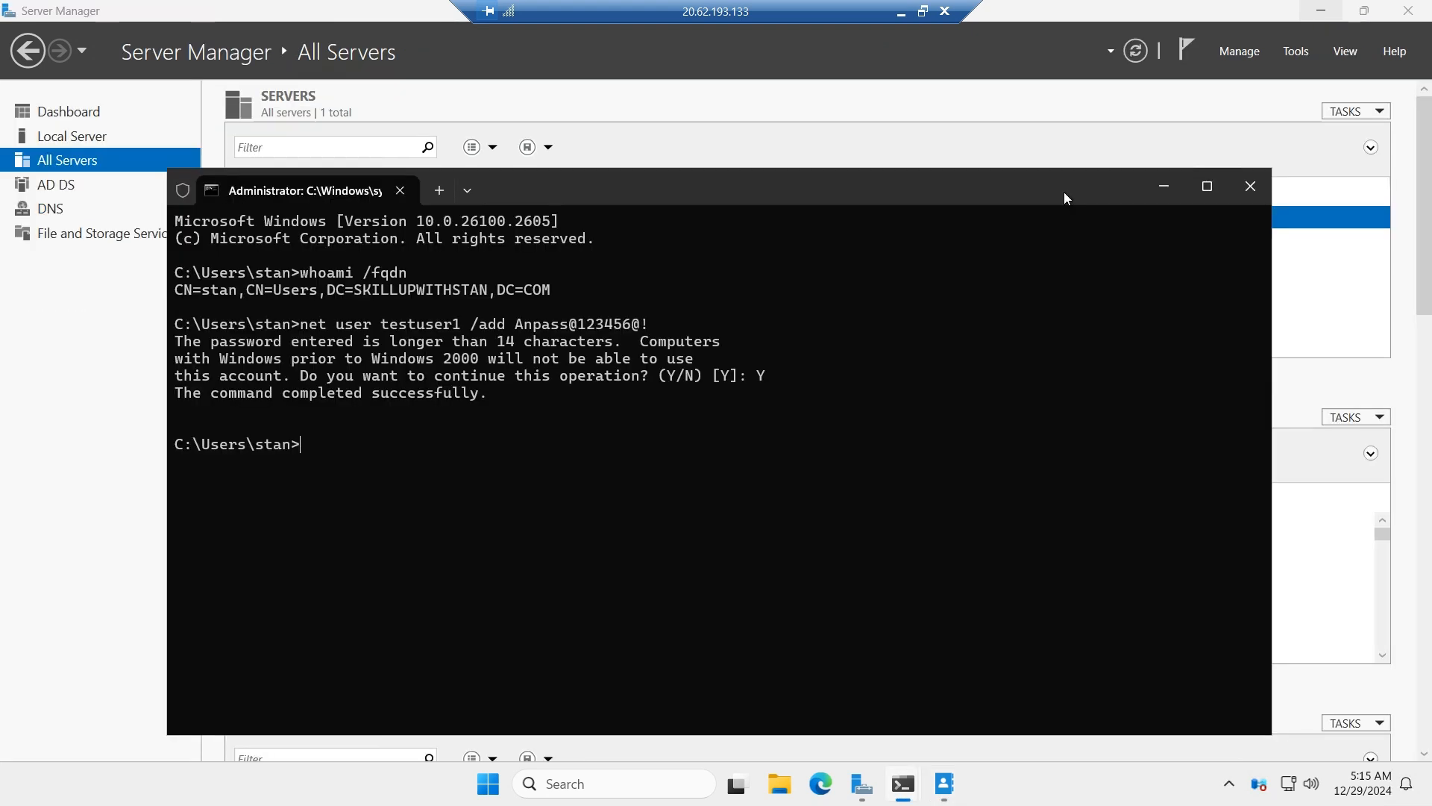
pyautogui.moveTo(912, 795)
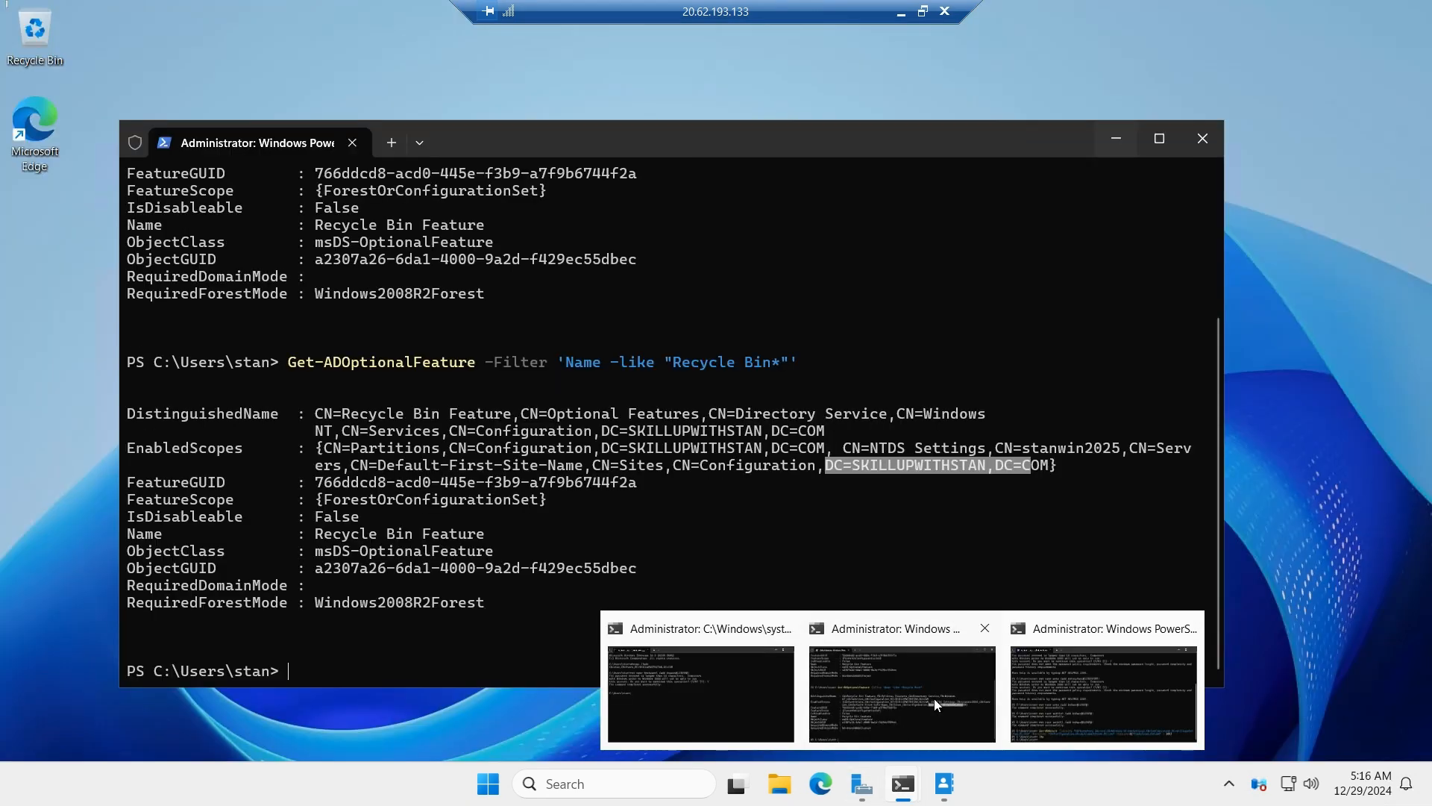
pyautogui.click(933, 698)
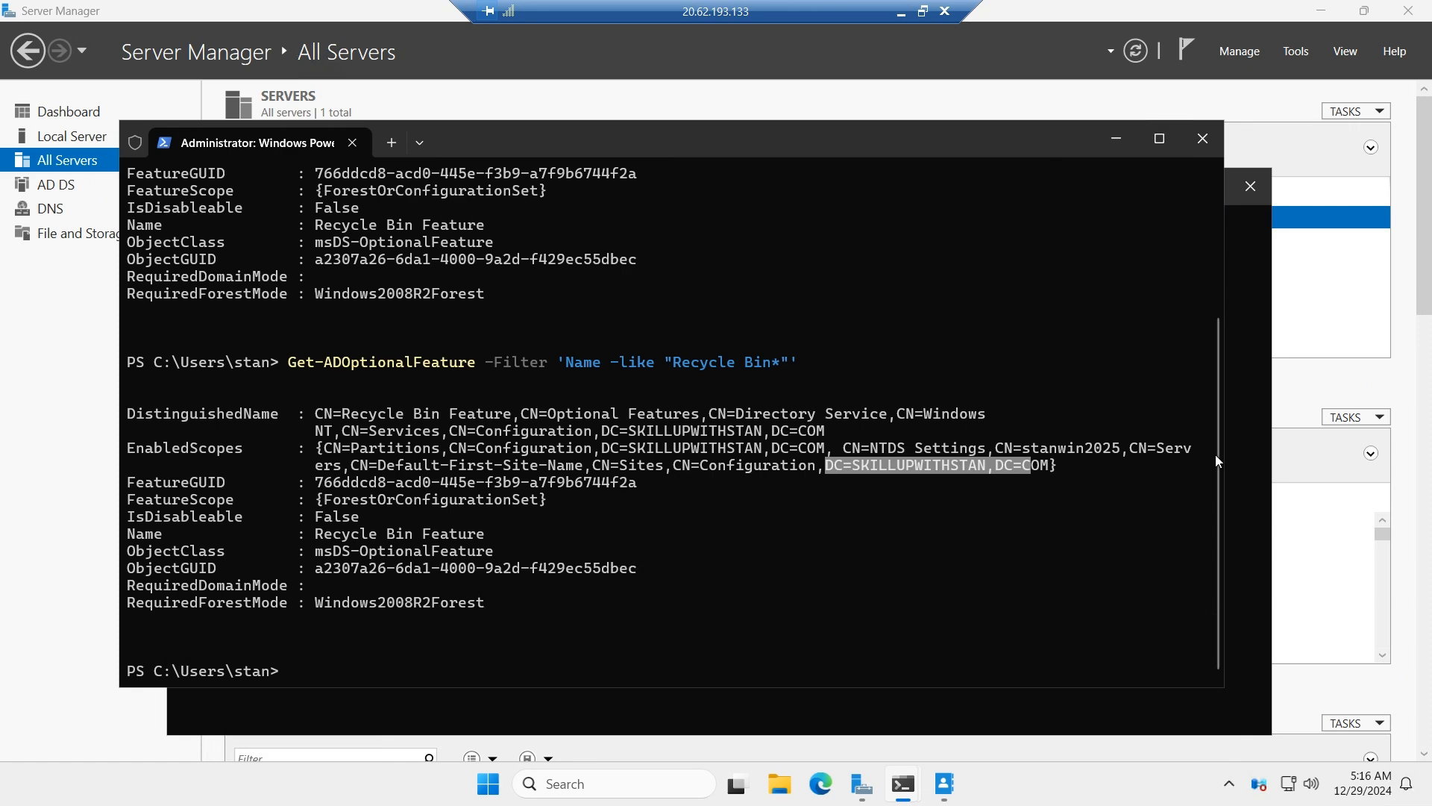
pyautogui.moveTo(1218, 451); pyautogui.dragTo(1238, 213)
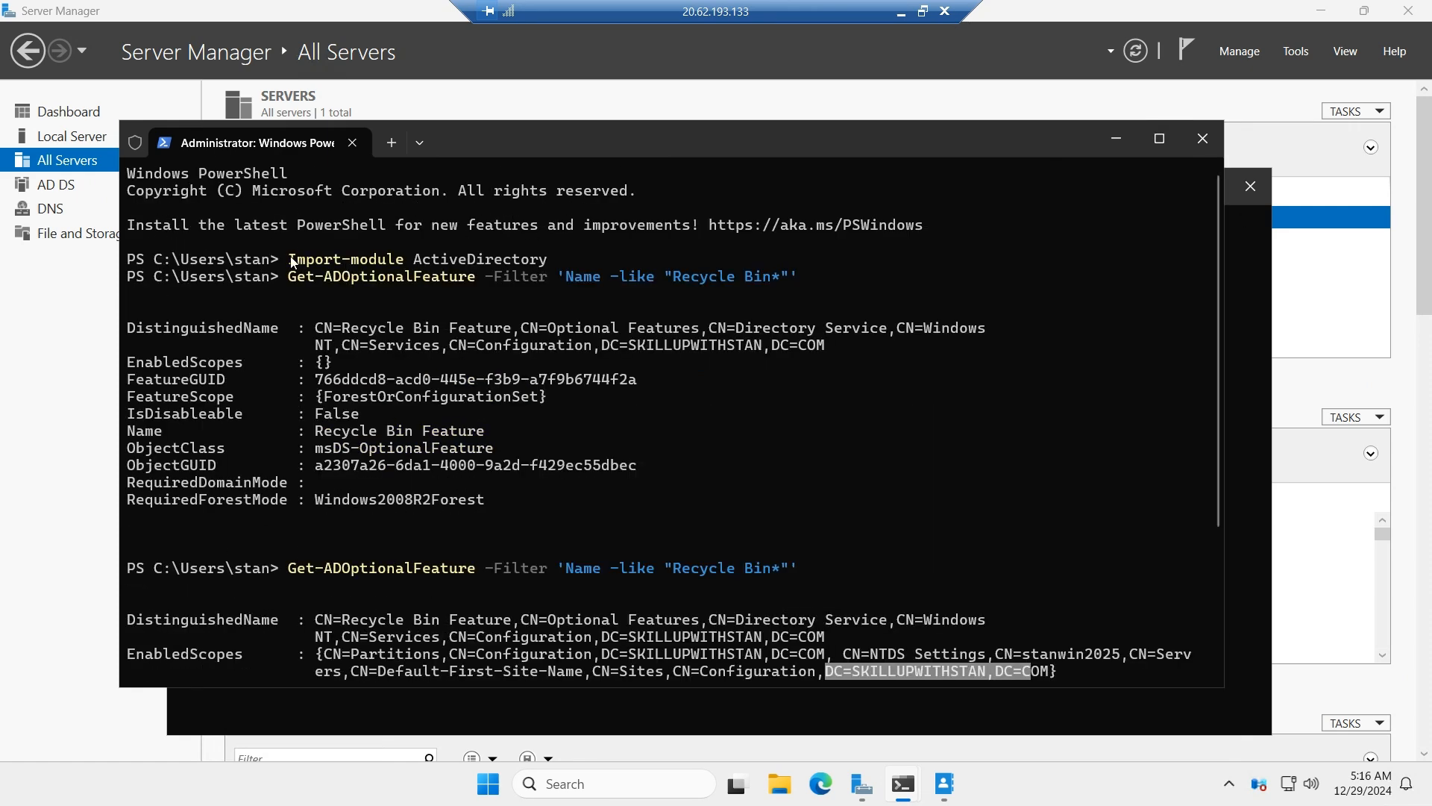
pyautogui.moveTo(289, 259); pyautogui.dragTo(548, 269)
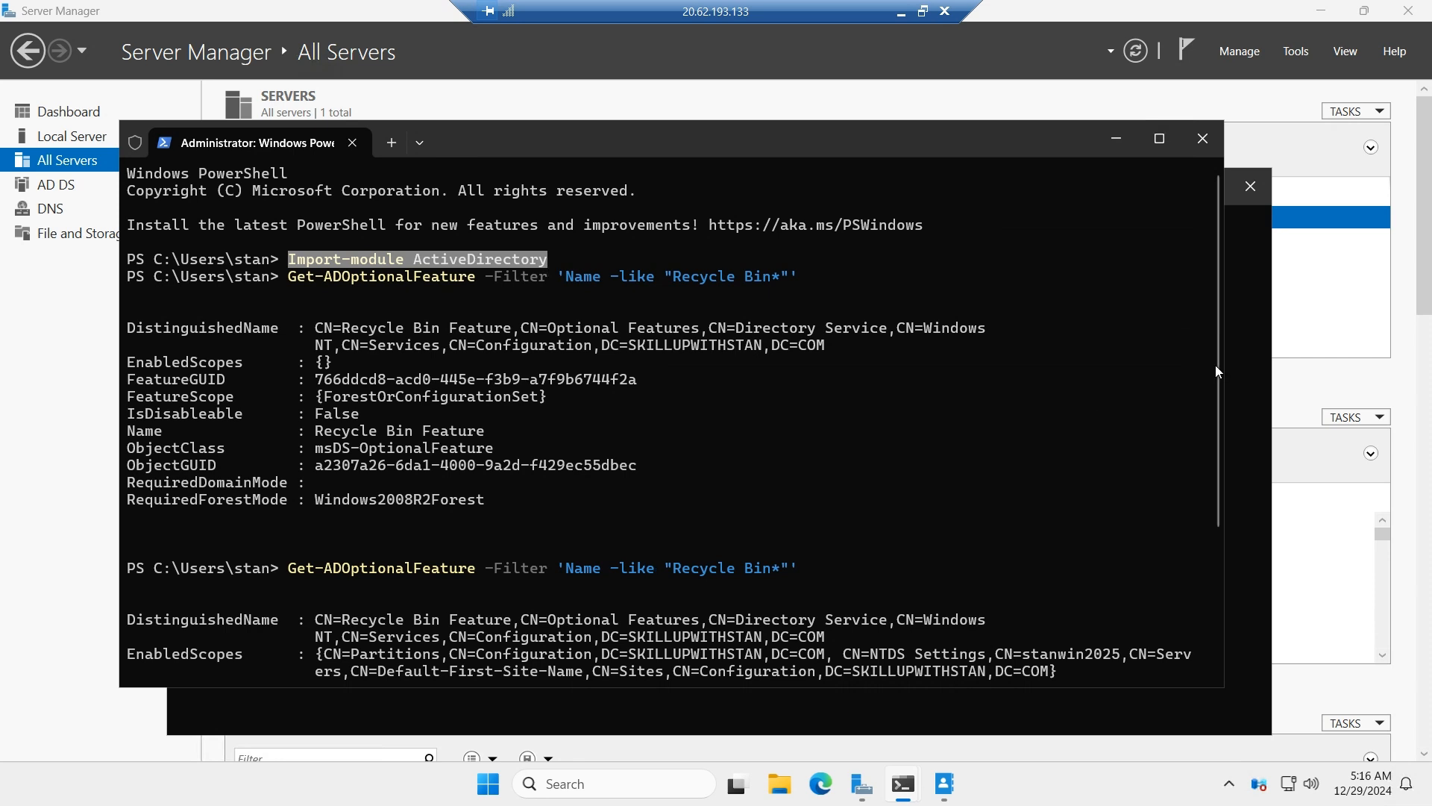
pyautogui.moveTo(1216, 365); pyautogui.dragTo(1216, 501)
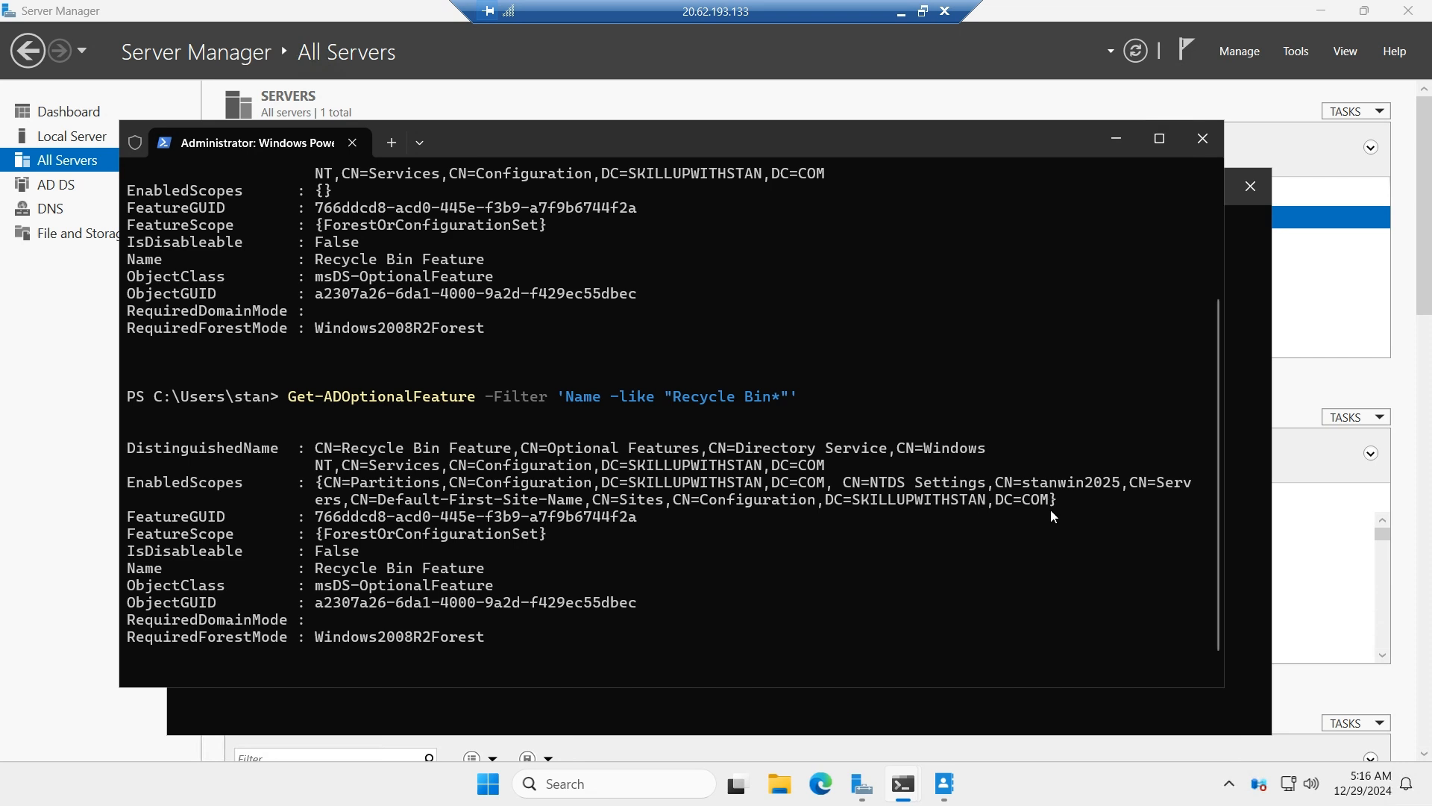
pyautogui.moveTo(939, 476); pyautogui.dragTo(834, 503)
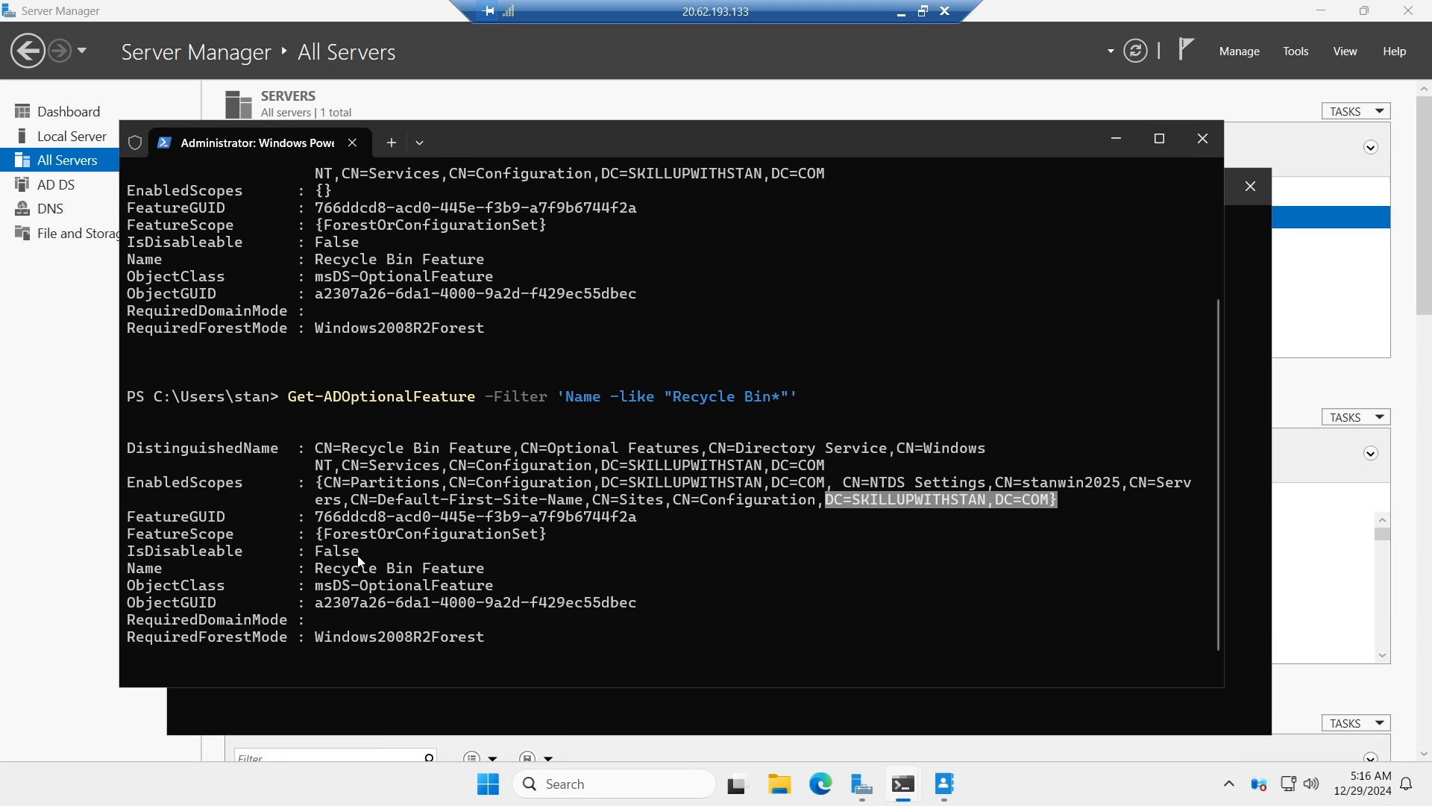
pyautogui.moveTo(359, 557); pyautogui.dragTo(322, 554)
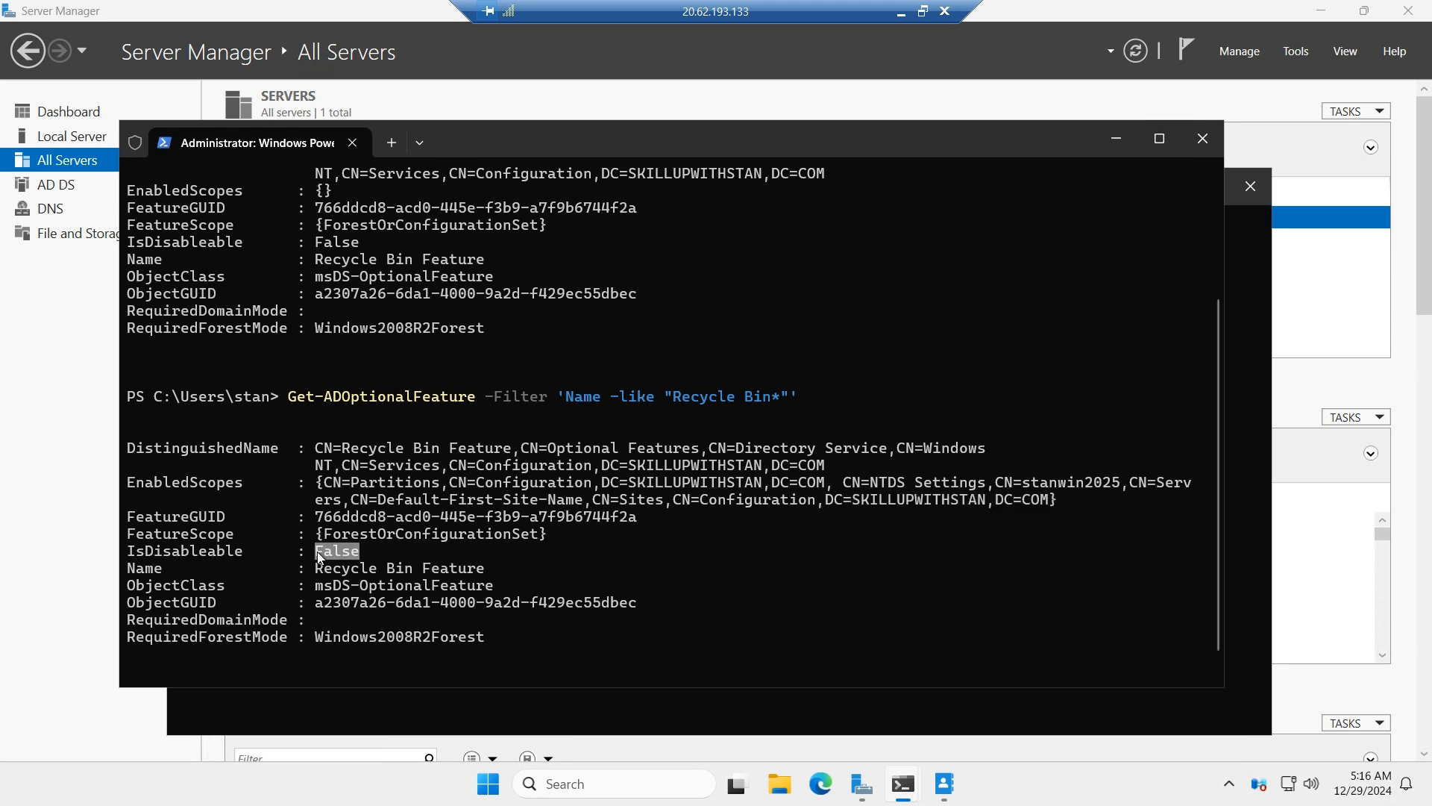
pyautogui.scroll(-1, 1220, 522)
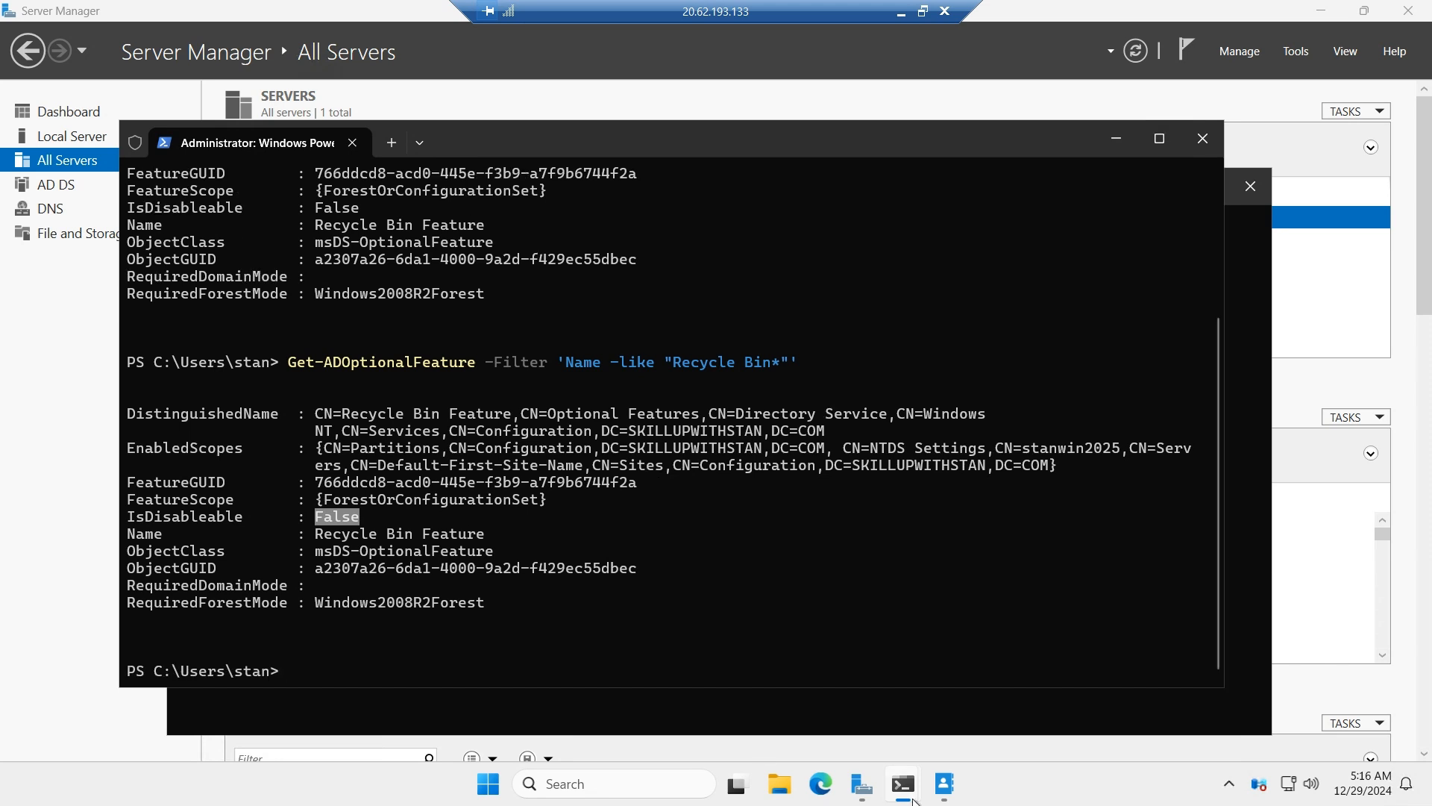
# Switch to the other PowerShell window and examine the tombstoneLifetime value in the Set-ADObject command.
pyautogui.moveTo(945, 789)
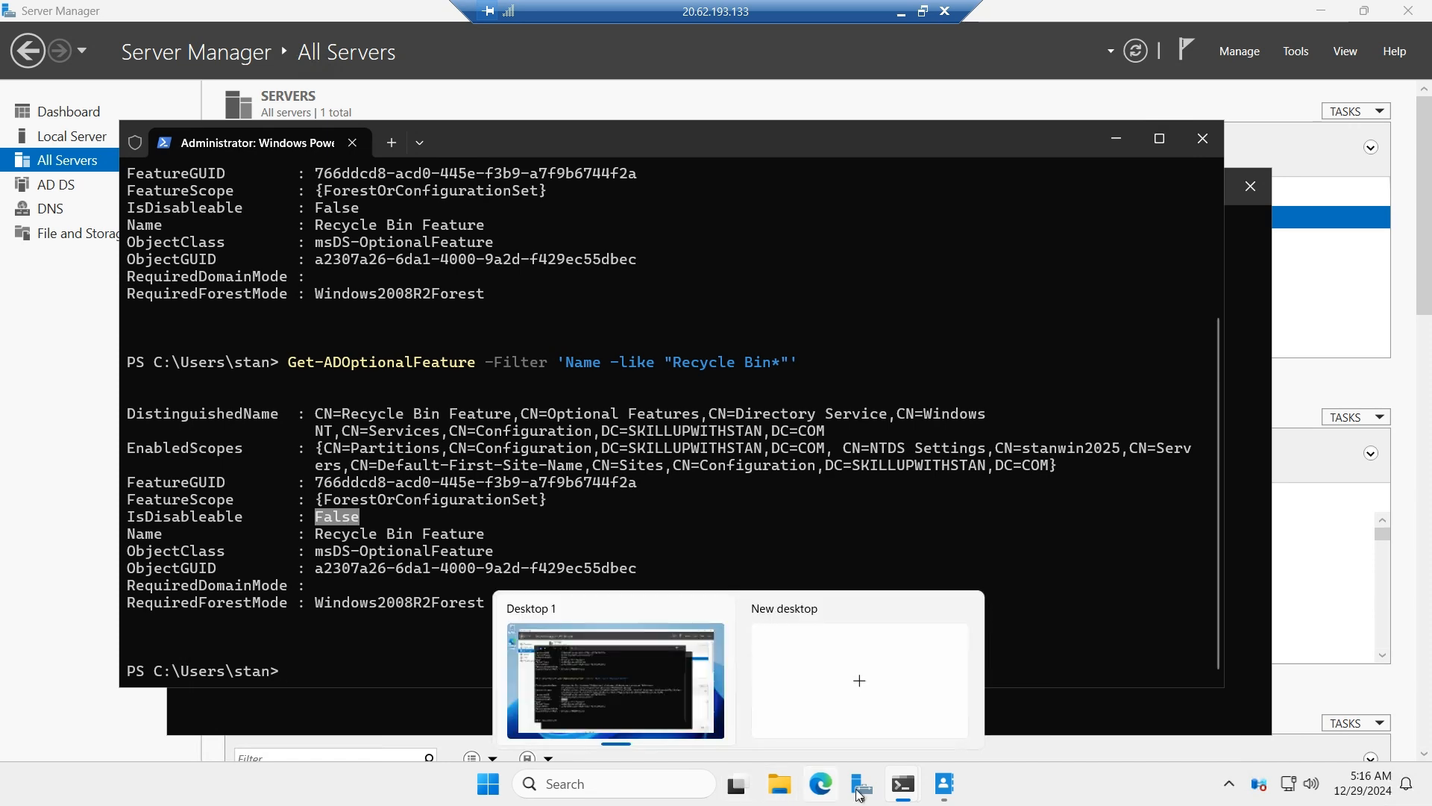
pyautogui.click(1113, 678)
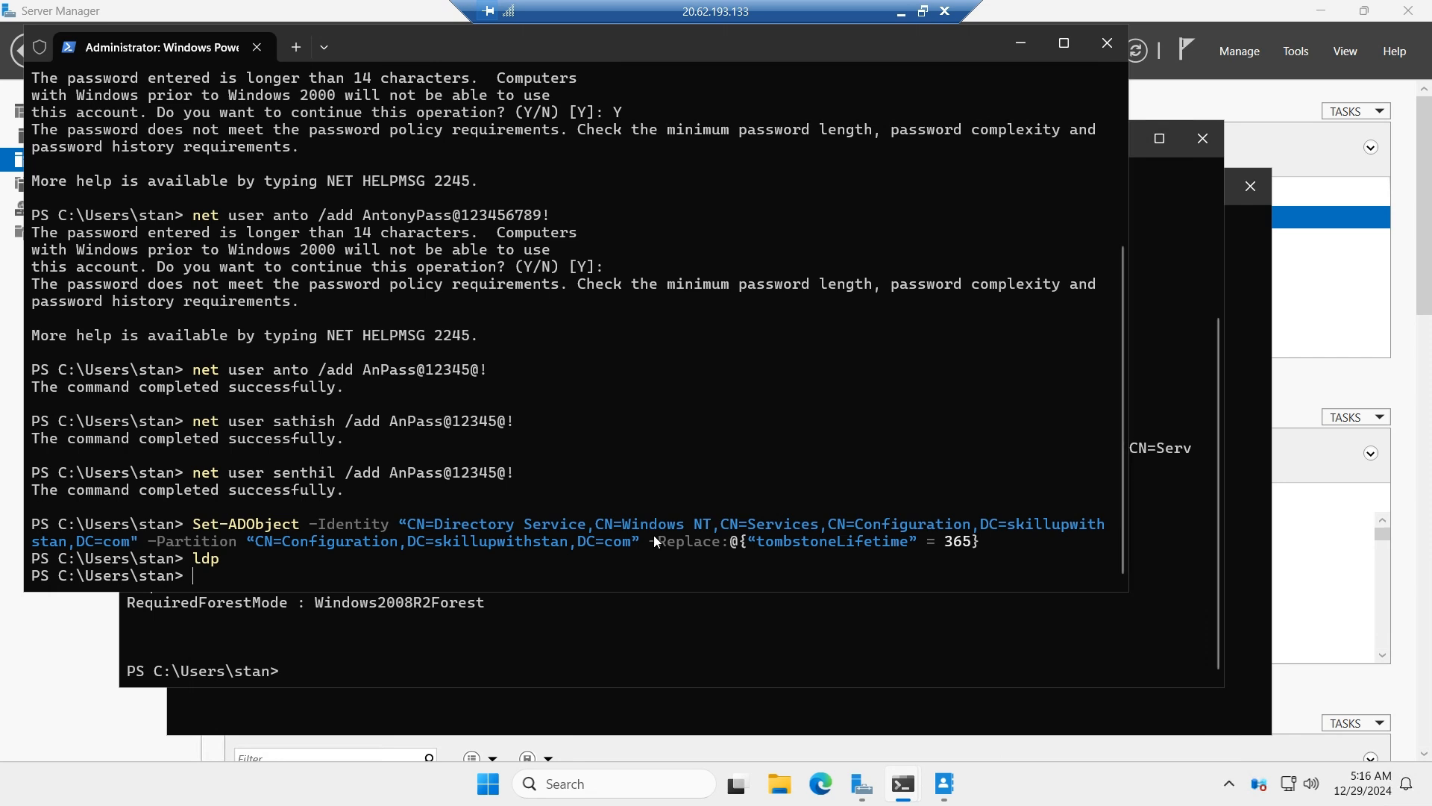
pyautogui.moveTo(749, 541); pyautogui.dragTo(970, 546)
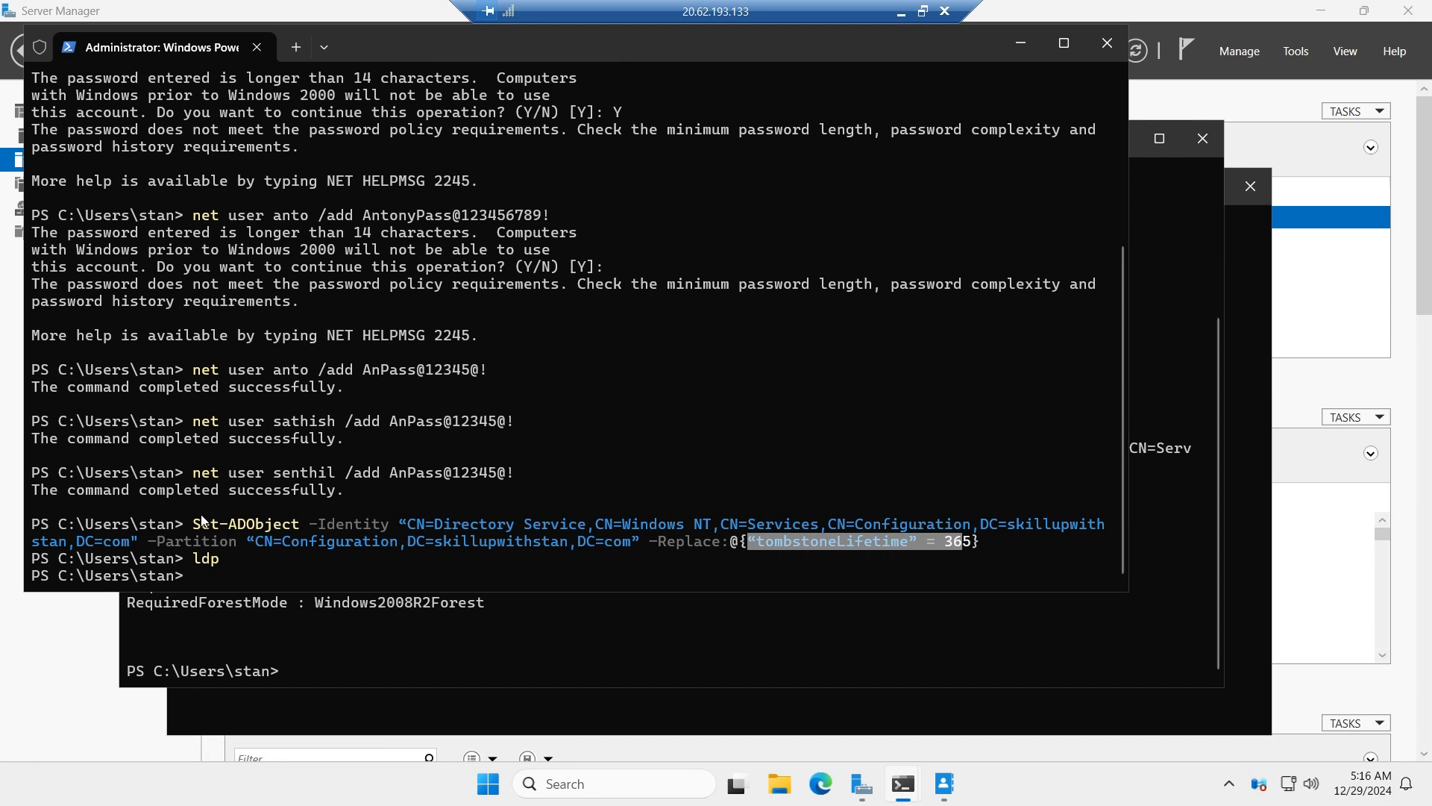
# Run the ldp command at the PowerShell prompt to launch the Ldp utility.
pyautogui.click(188, 573)
pyautogui.write('ldp')
pyautogui.press('Return')
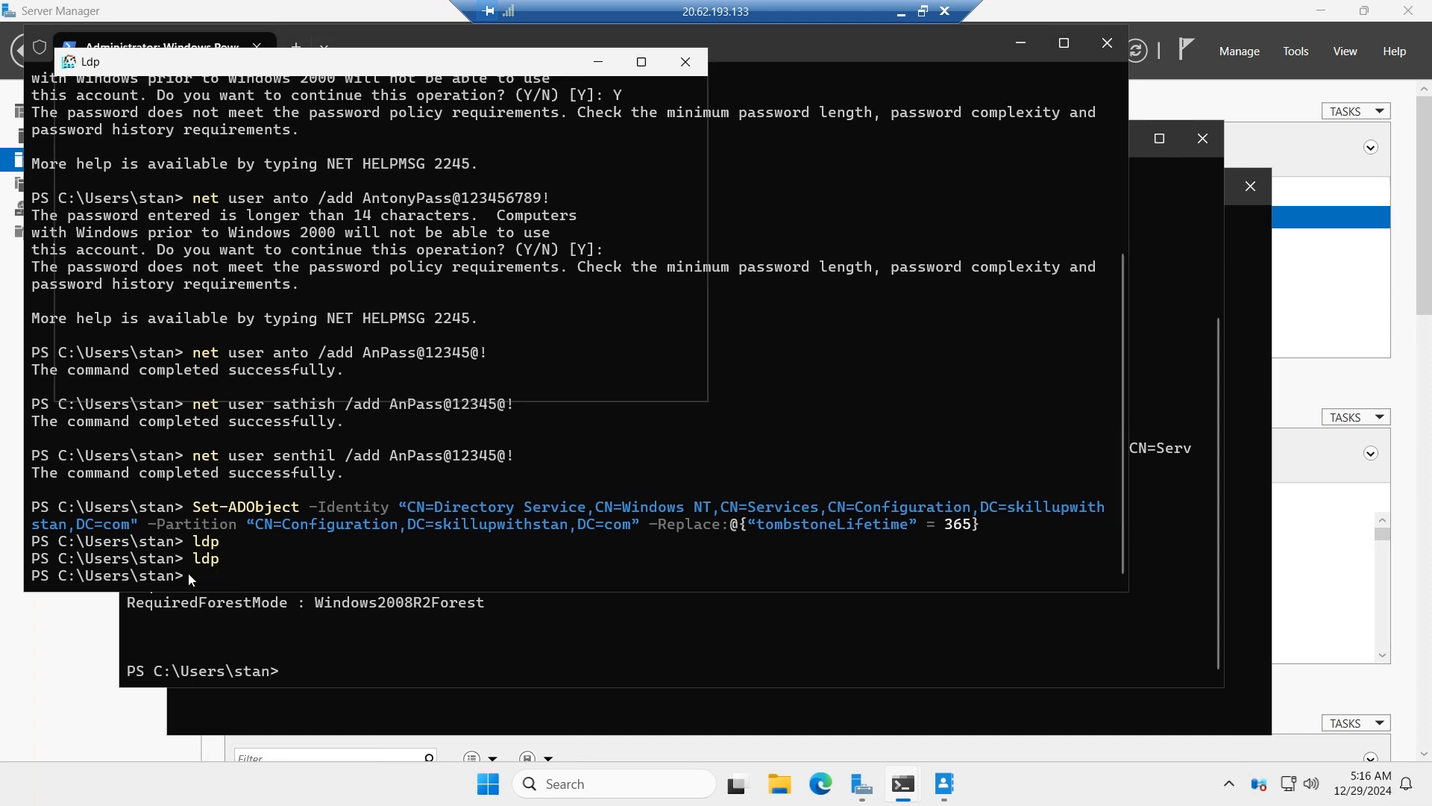
# Connect Ldp to the localhost server on port 389 without SSL or connectionless mode, and minimize its window.
pyautogui.click(102, 87)
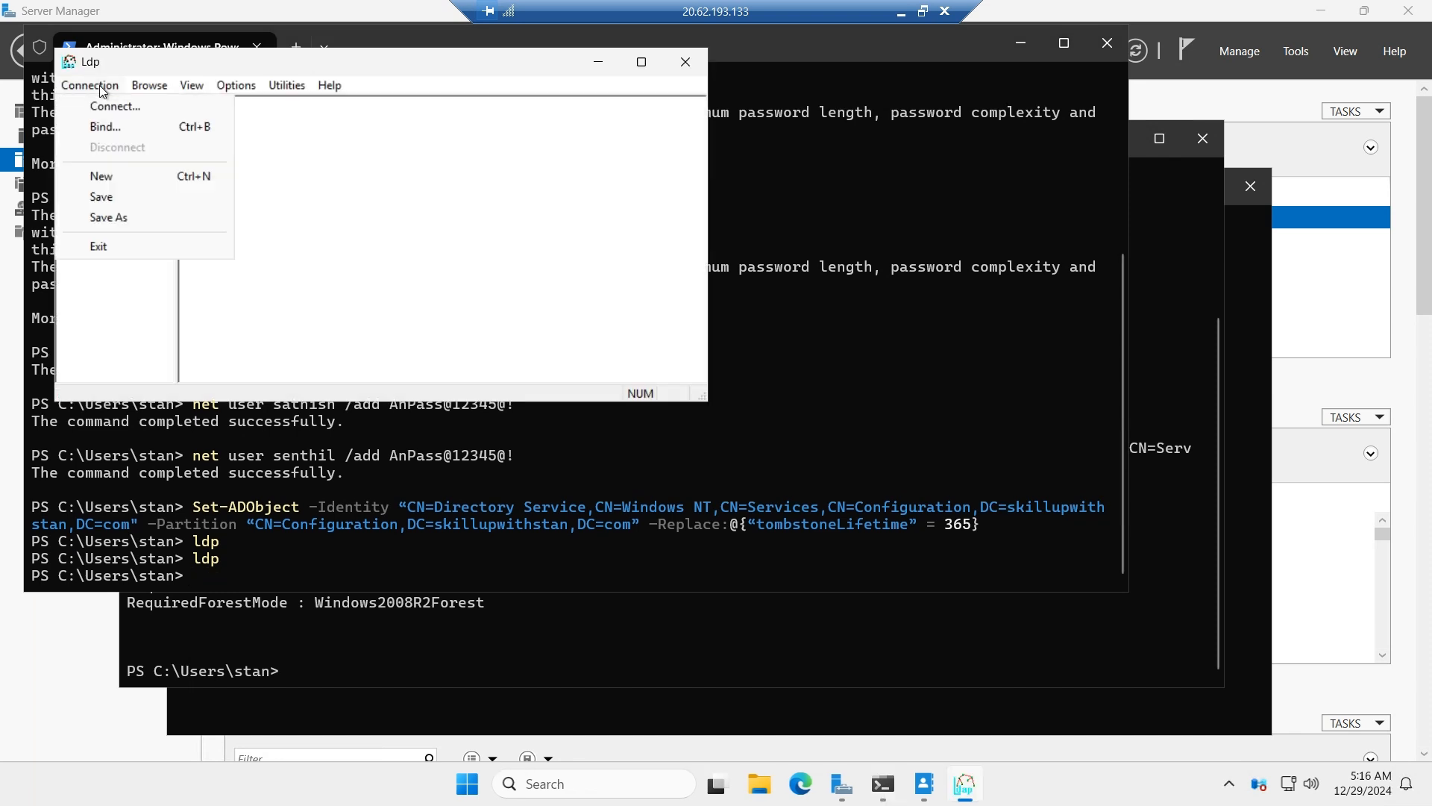
pyautogui.moveTo(162, 91)
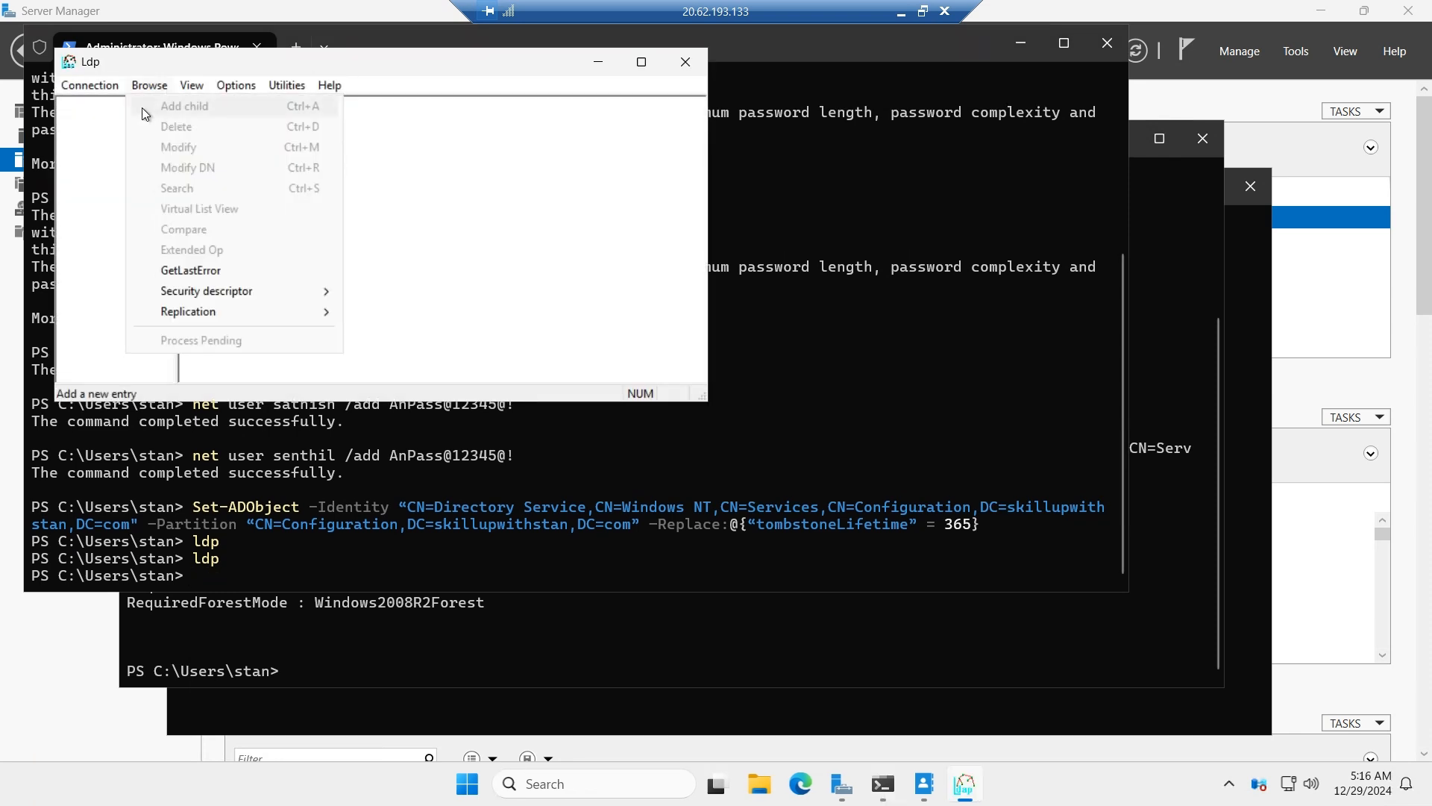
pyautogui.click(85, 91)
pyautogui.click(86, 89)
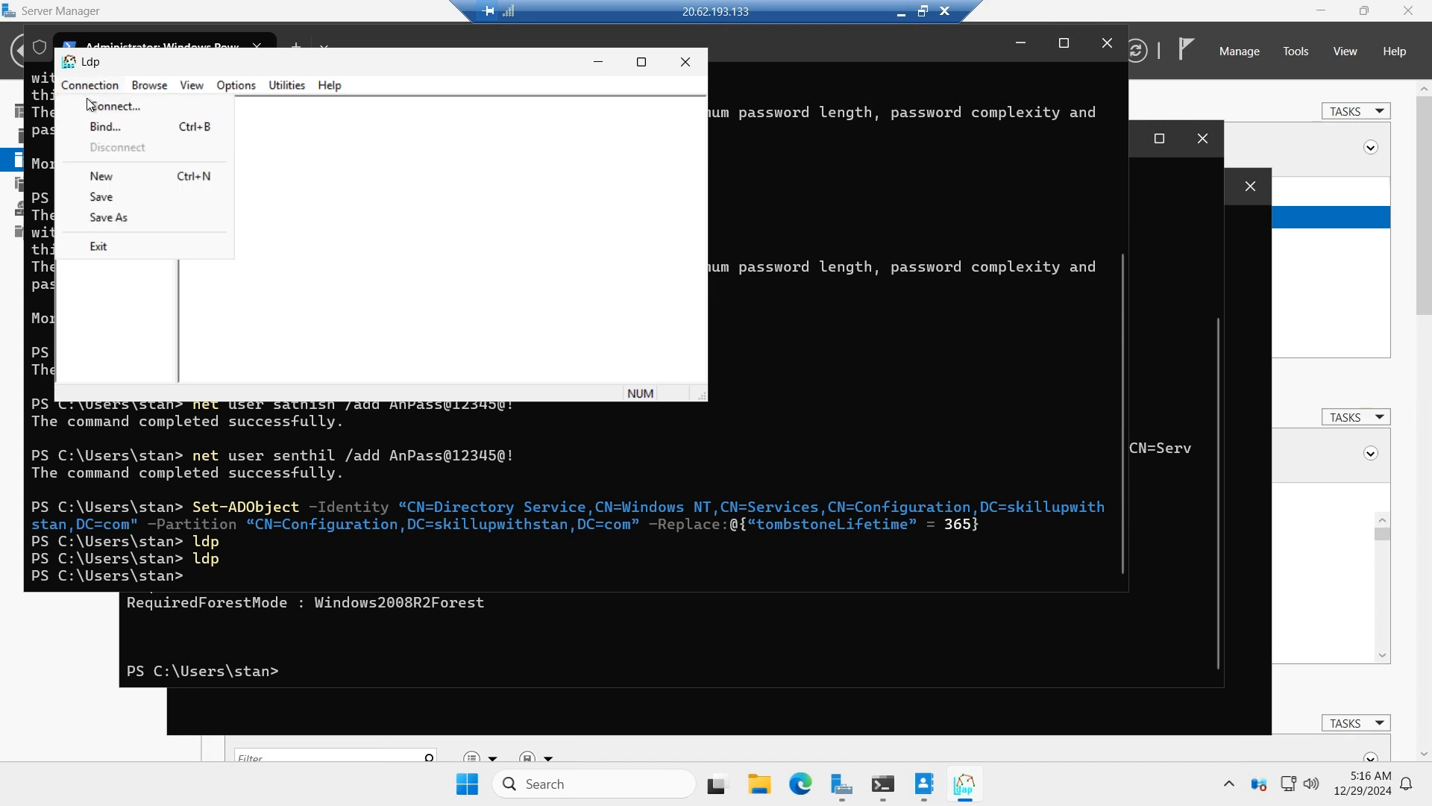
pyautogui.click(86, 106)
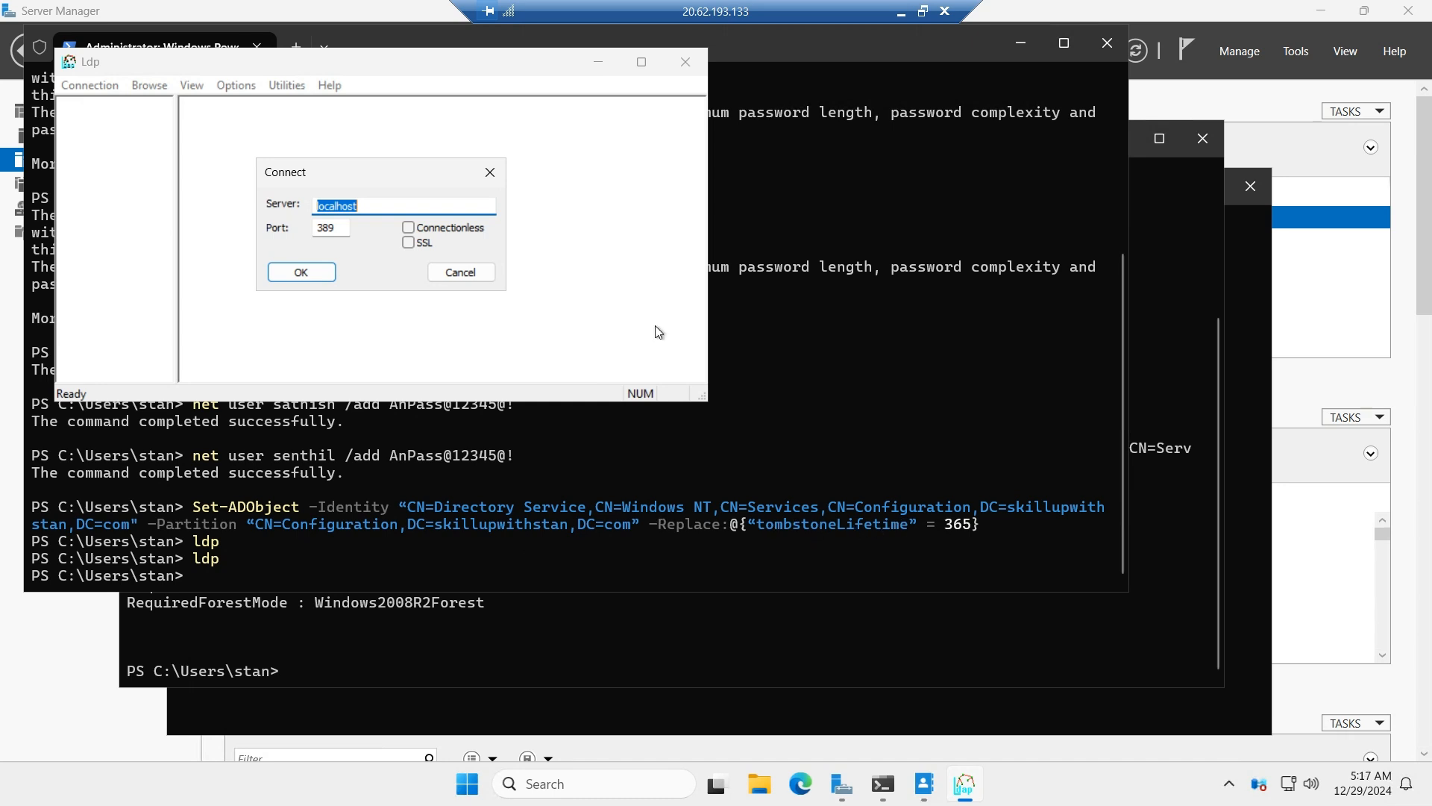
pyautogui.click(304, 273)
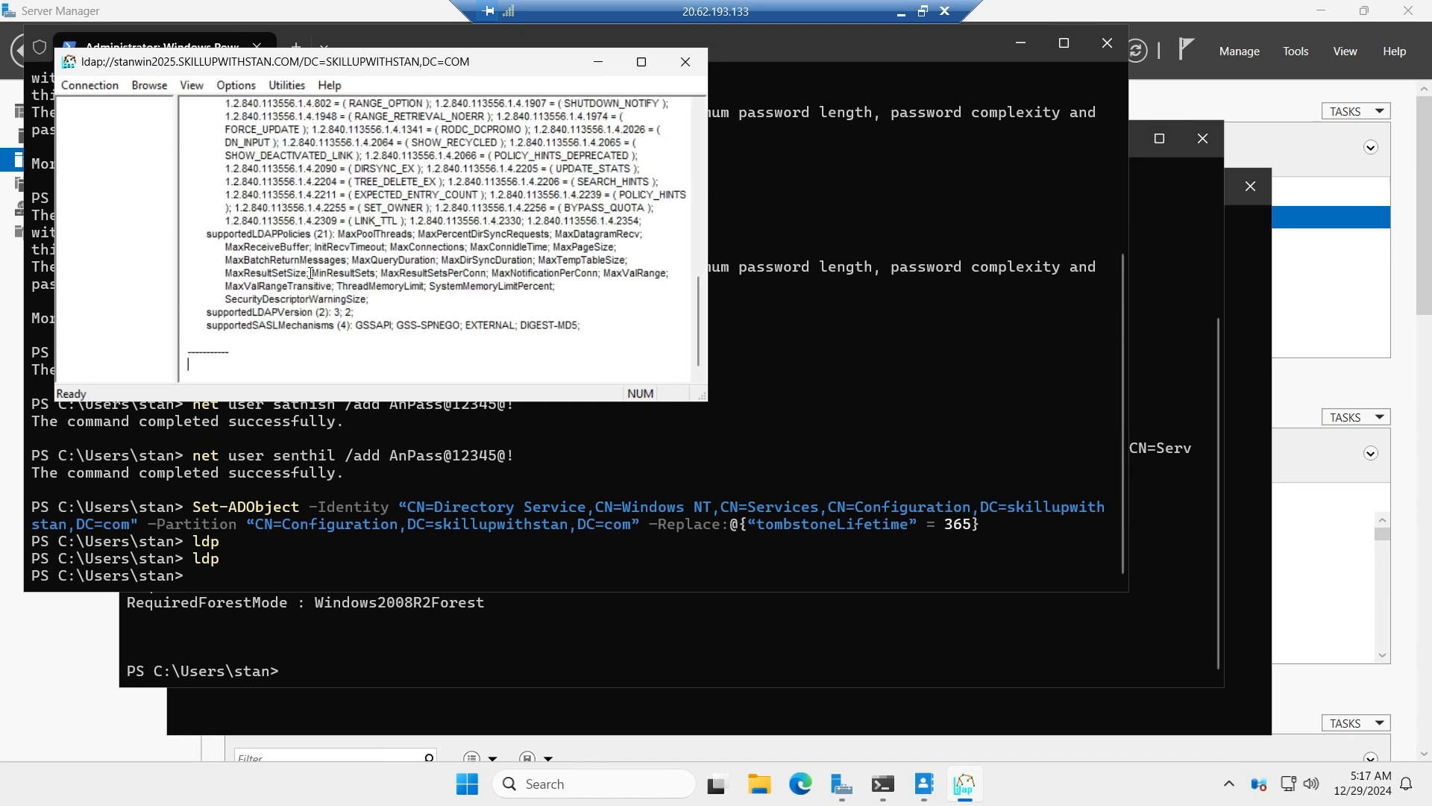
pyautogui.click(593, 64)
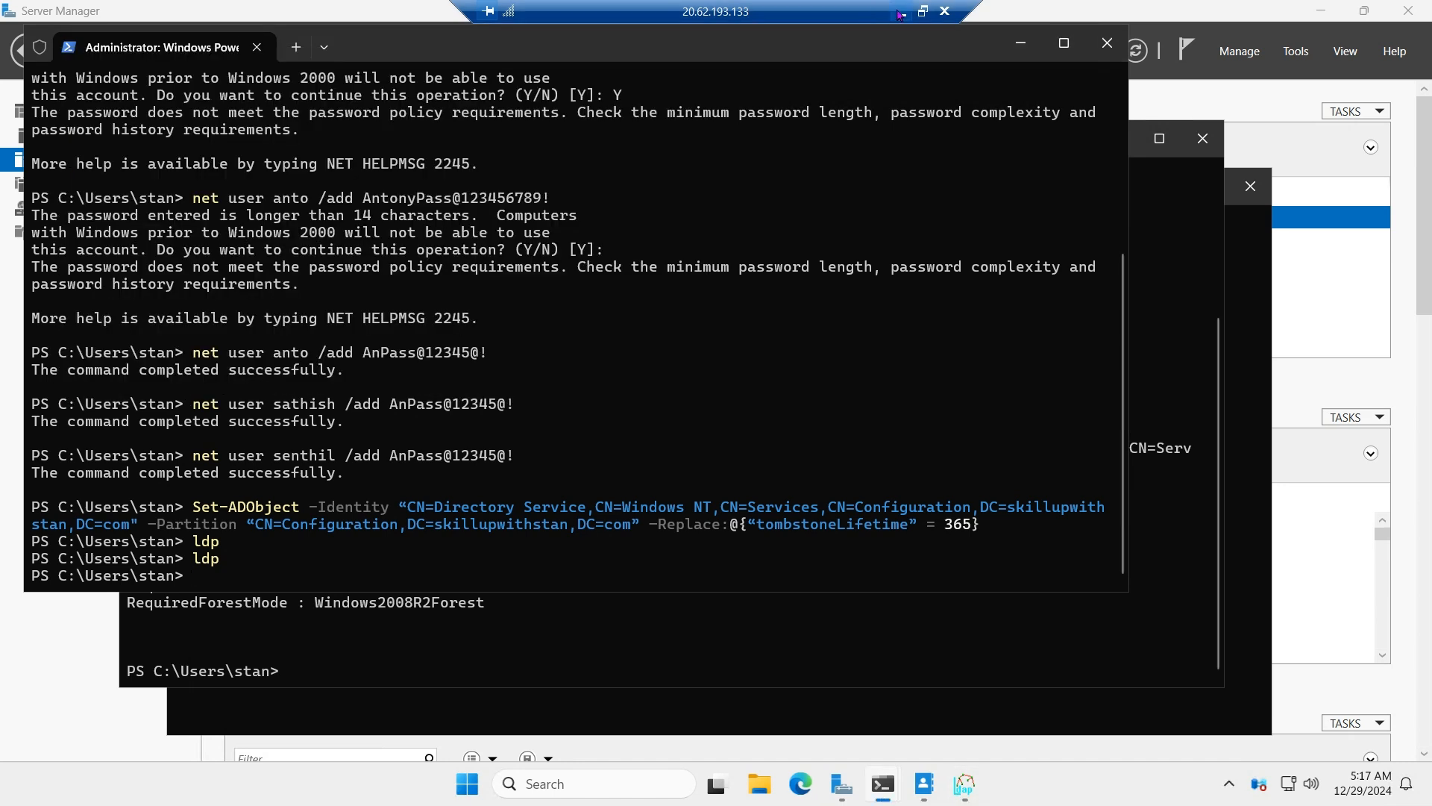